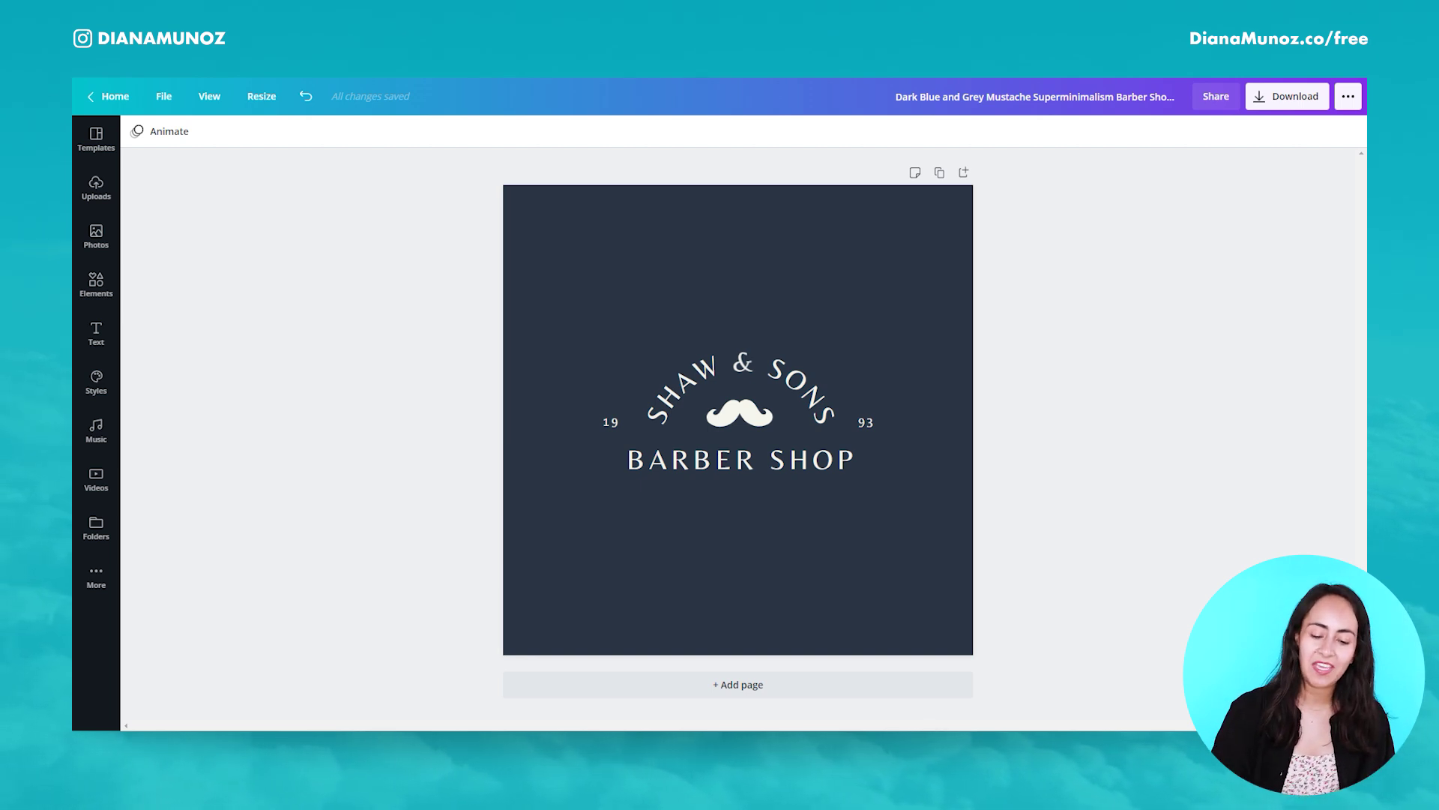
Add a horizontal line near the top of the navy square and colour it off-white.
key(l)
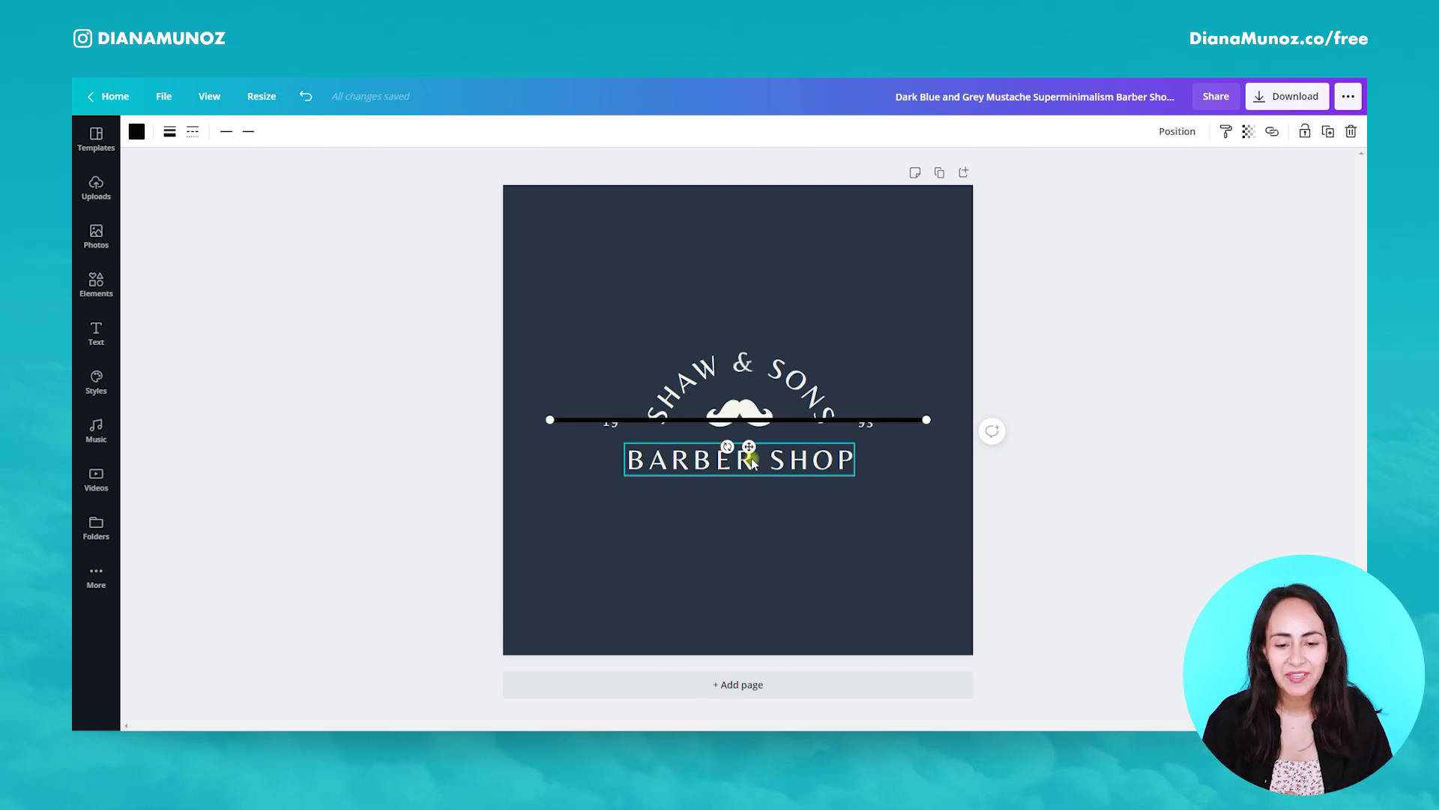
drag(749, 447, 740, 261)
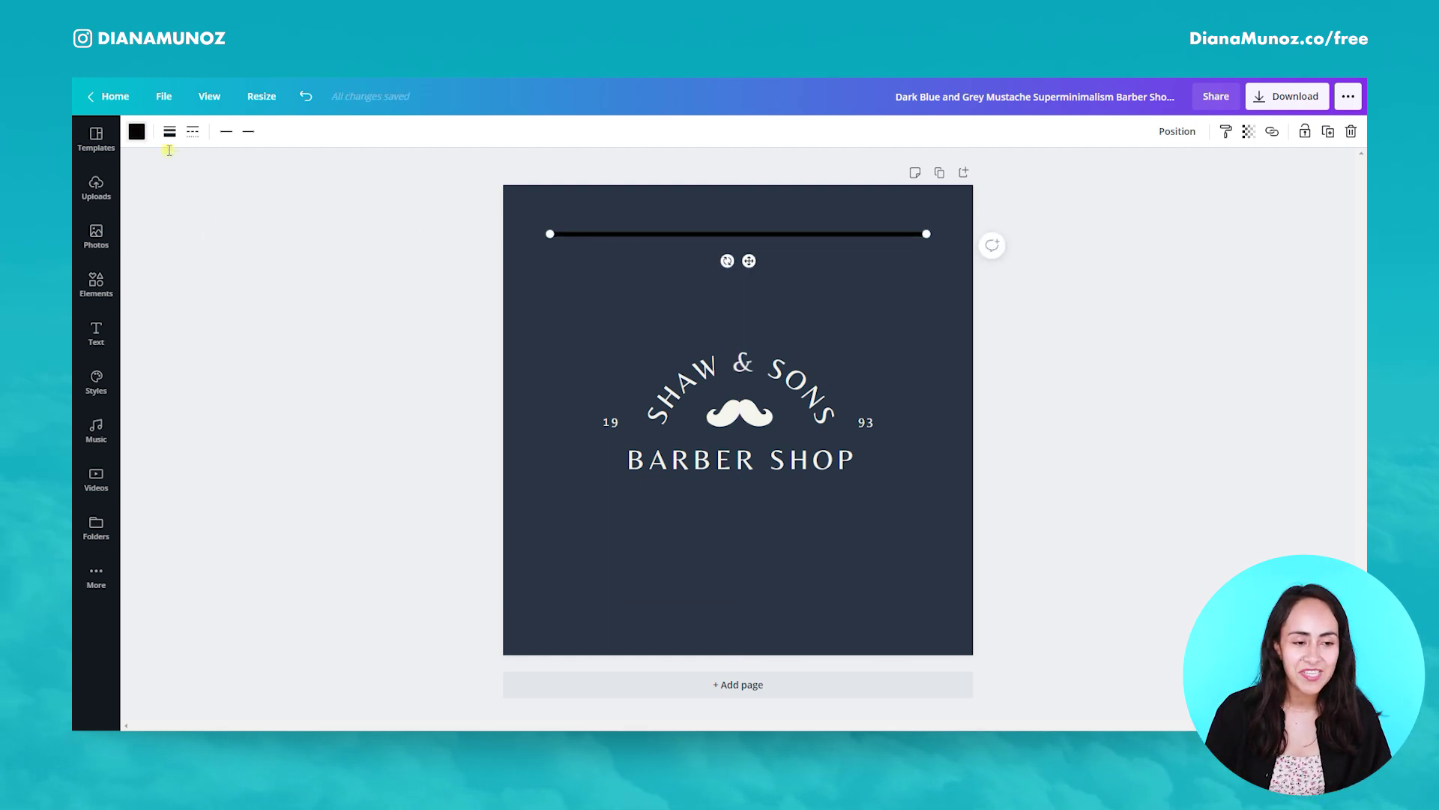
click(138, 133)
click(222, 265)
click(405, 276)
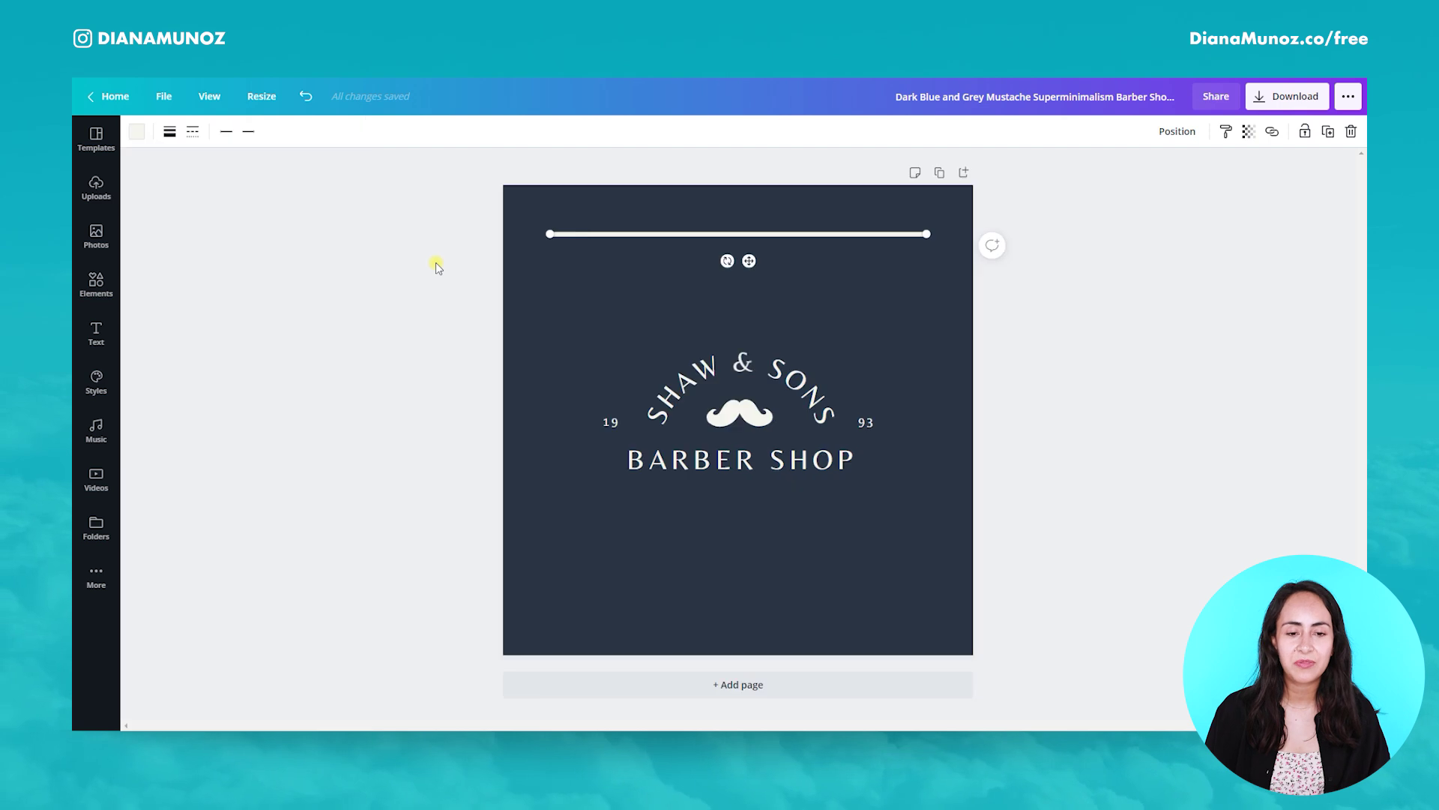
click(828, 271)
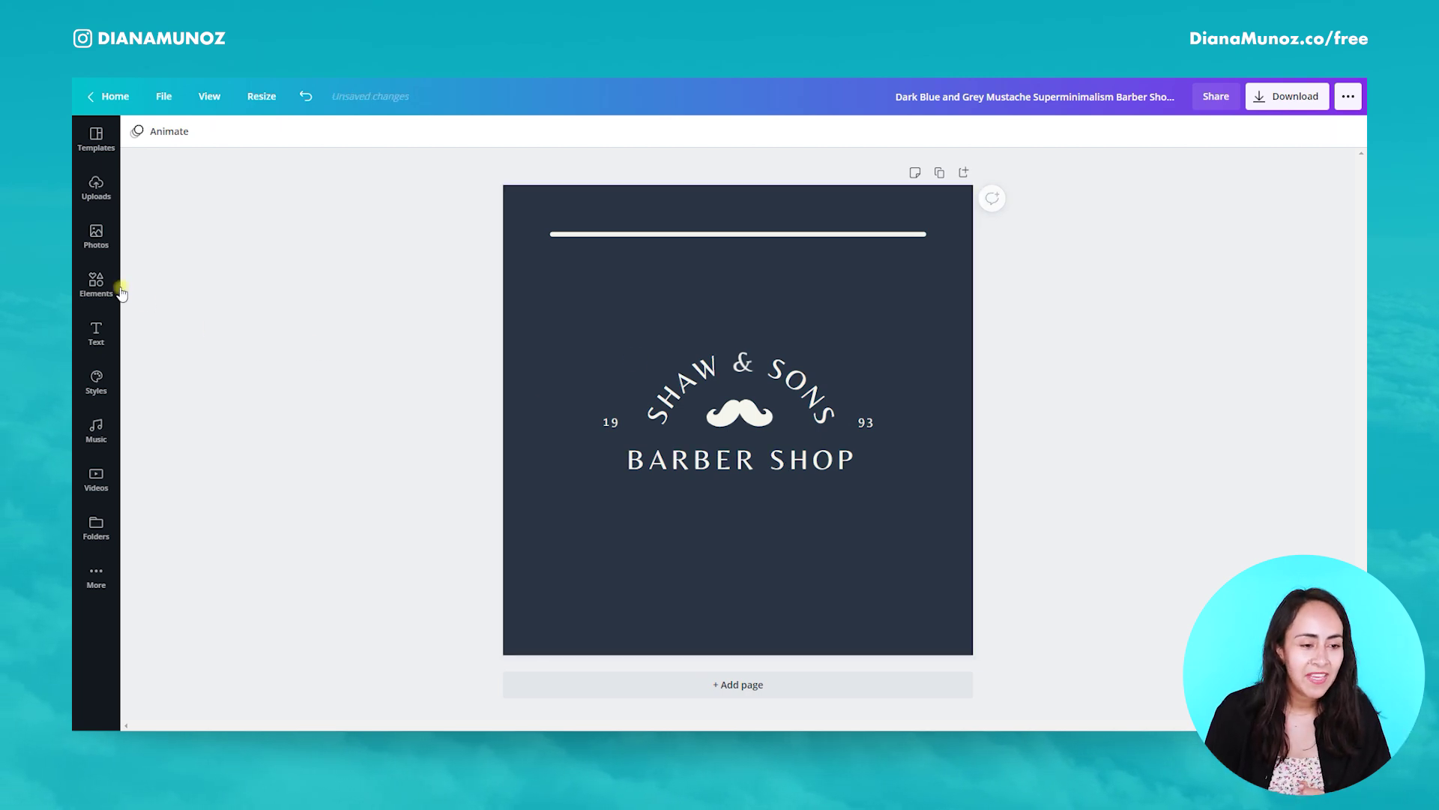
Add a thin line from the Elements Lines collection below BARBER SHOP and colour it cream.
click(98, 283)
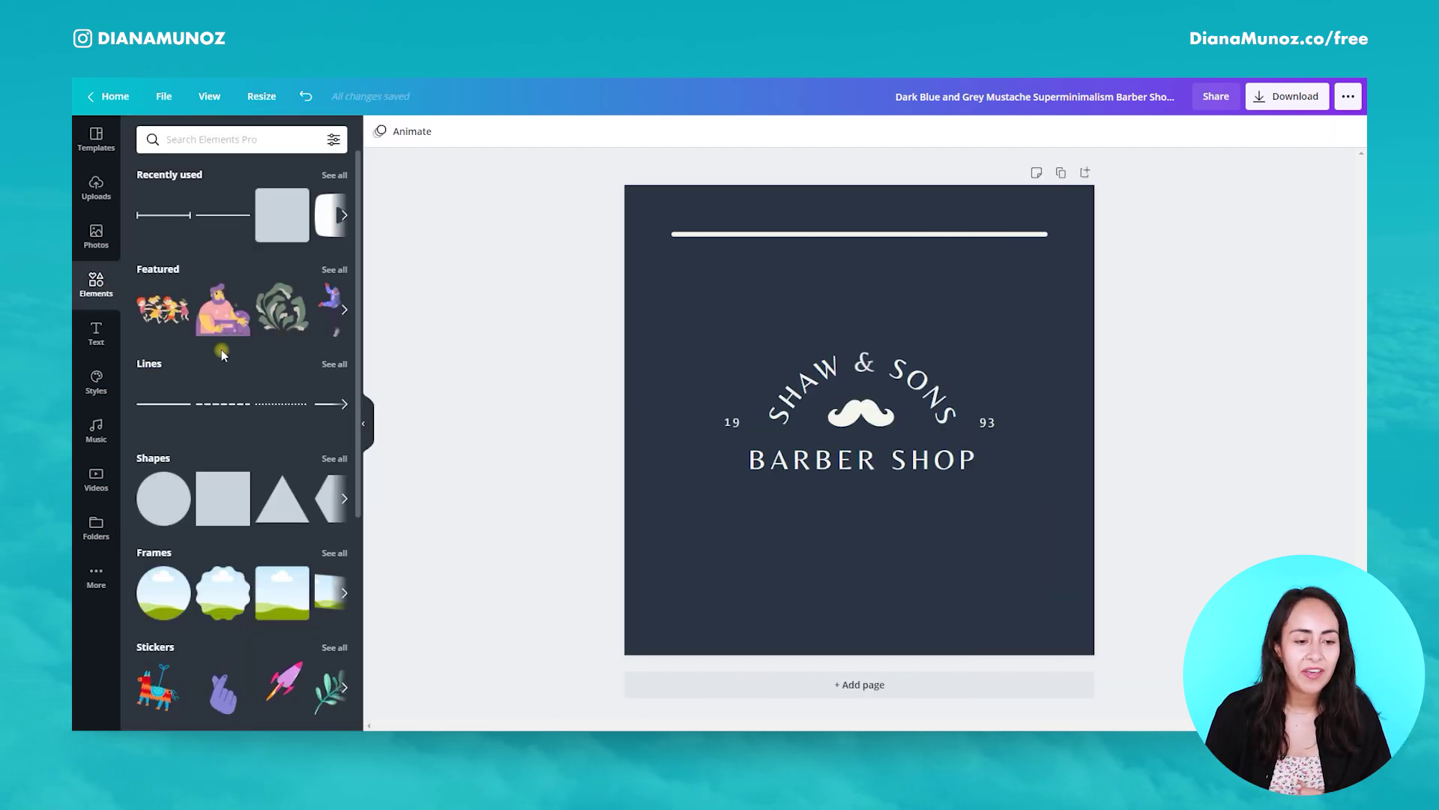
click(330, 365)
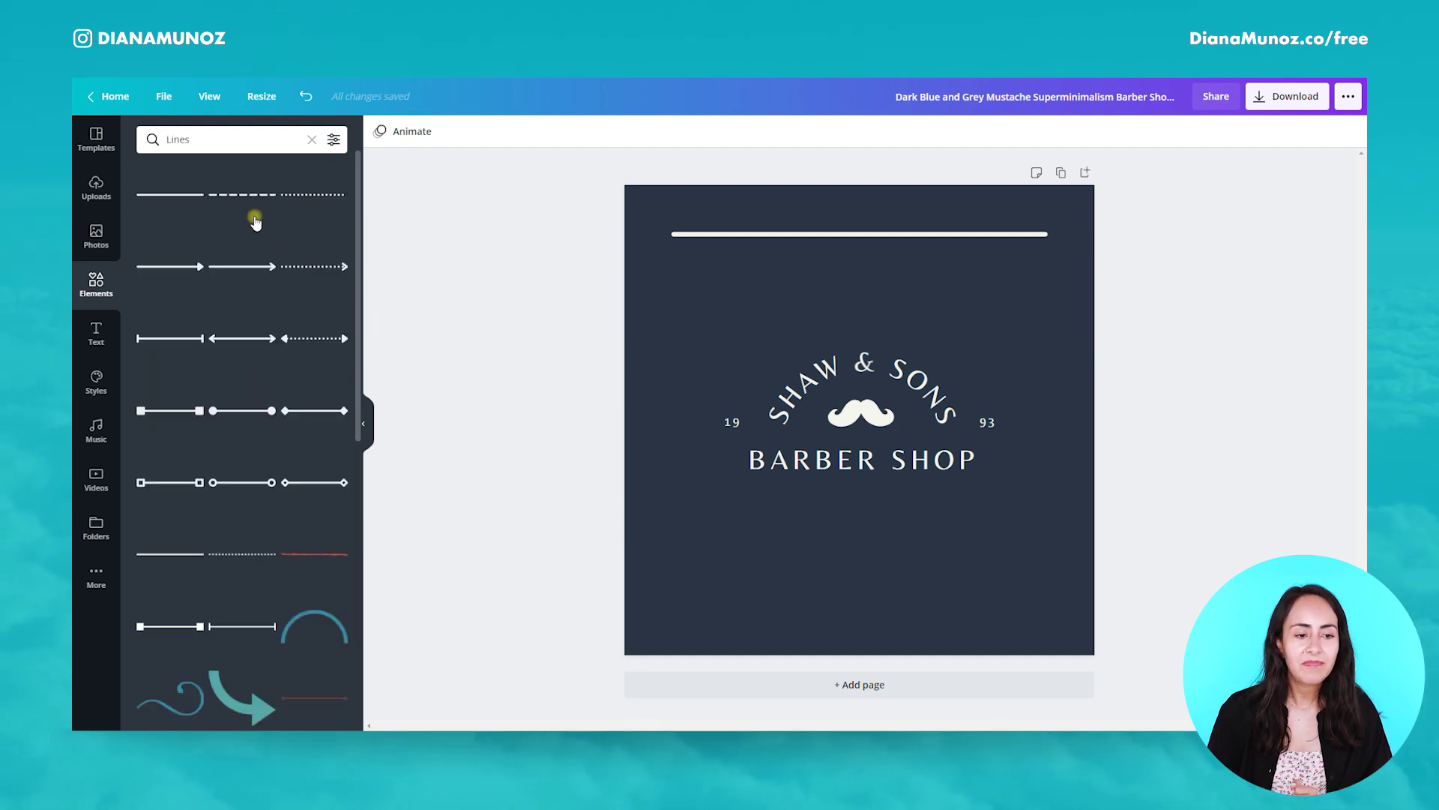
click(314, 696)
drag(877, 447, 876, 587)
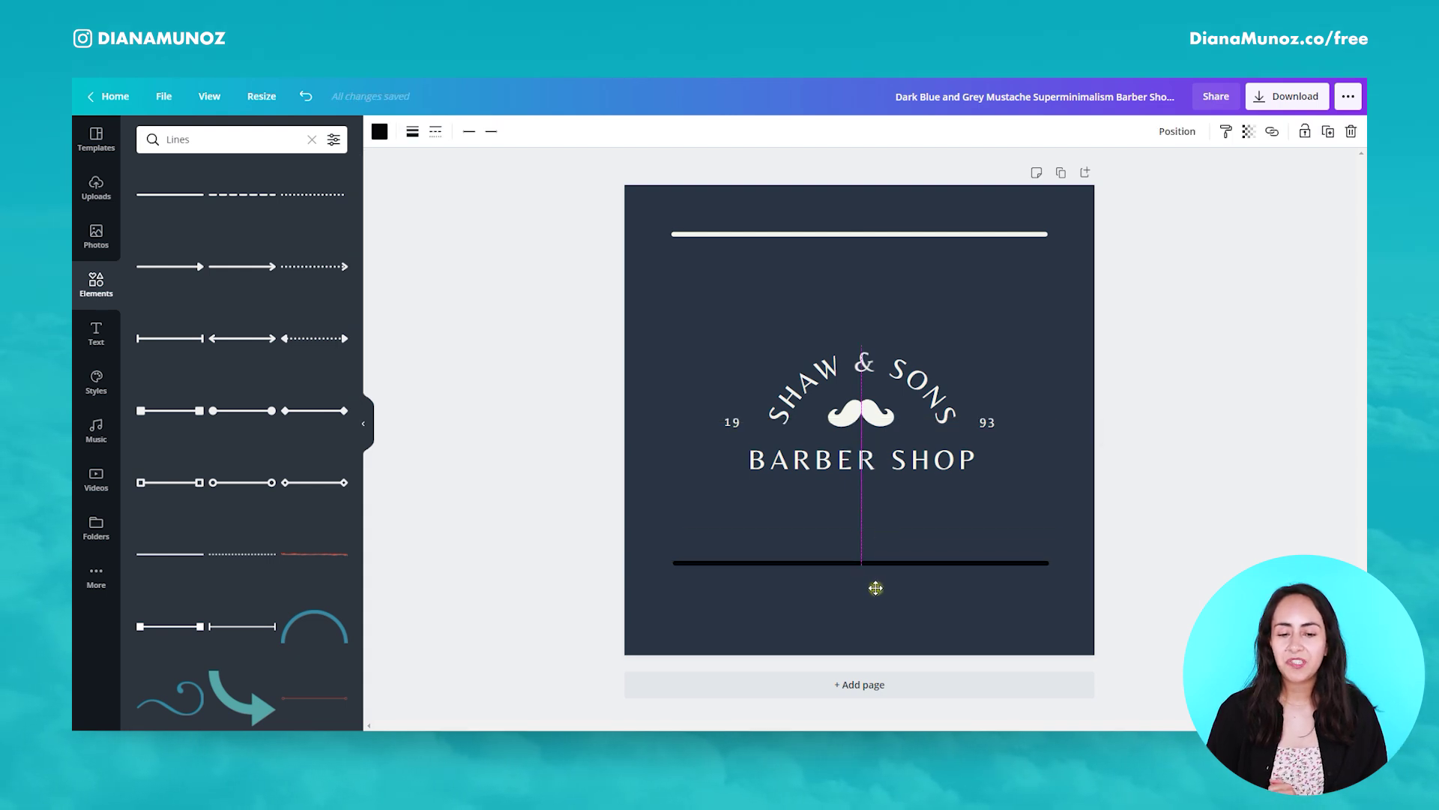
click(368, 420)
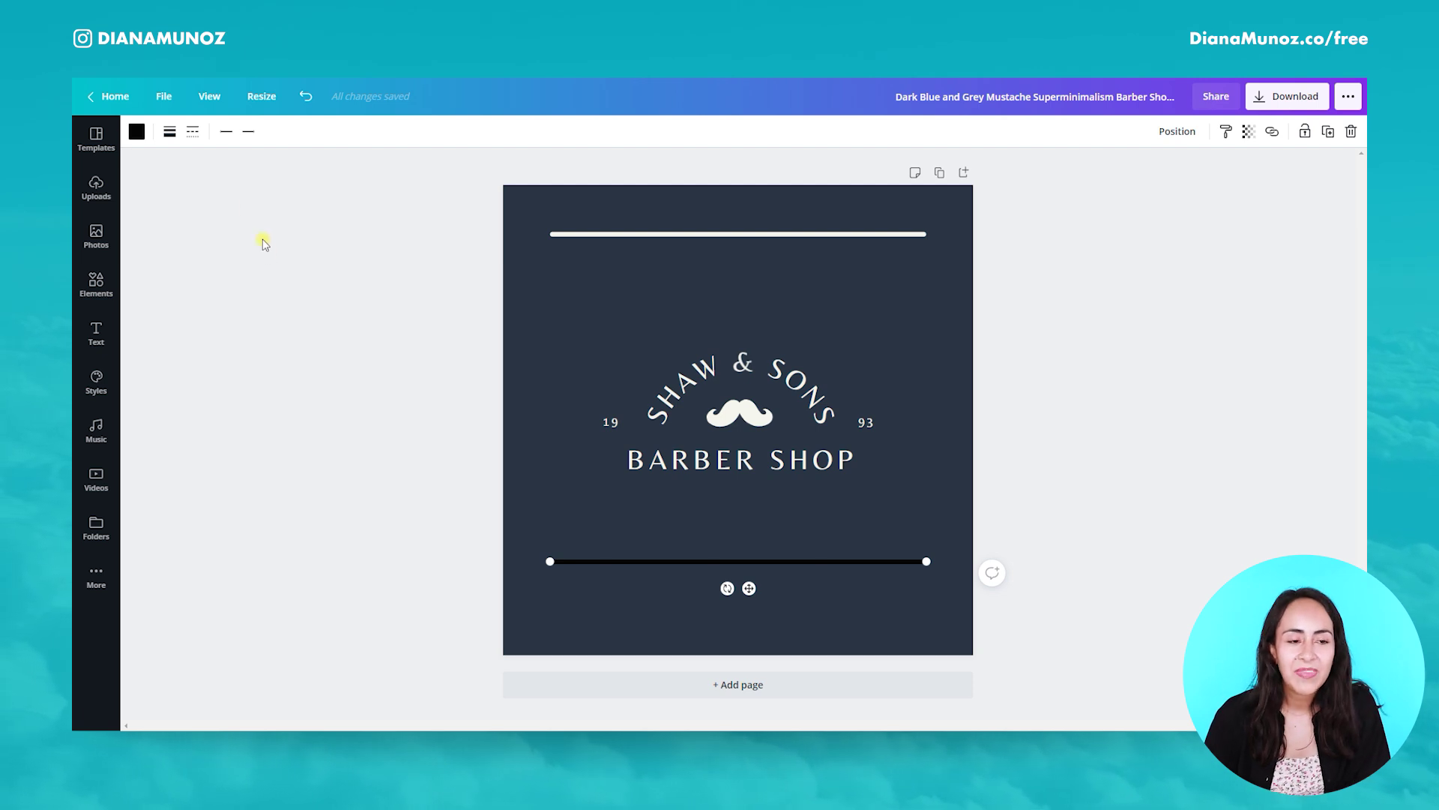
click(137, 132)
click(222, 267)
key(Escape)
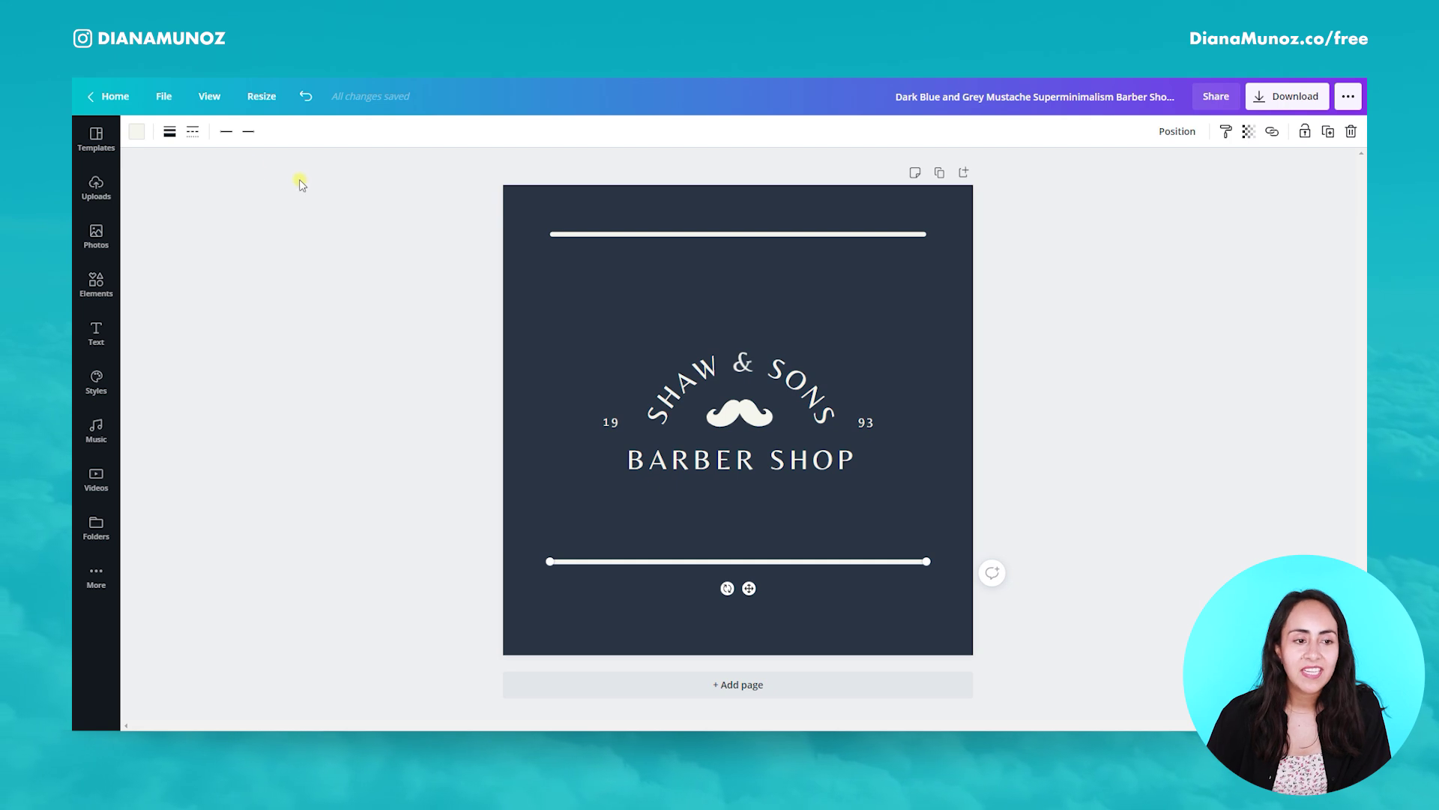
Adjust the bottom line's weight and nudge it slightly lower on the square.
click(171, 132)
mouse_move(240, 172)
mouse_down()
mouse_move(254, 172)
mouse_move(241, 173)
mouse_up()
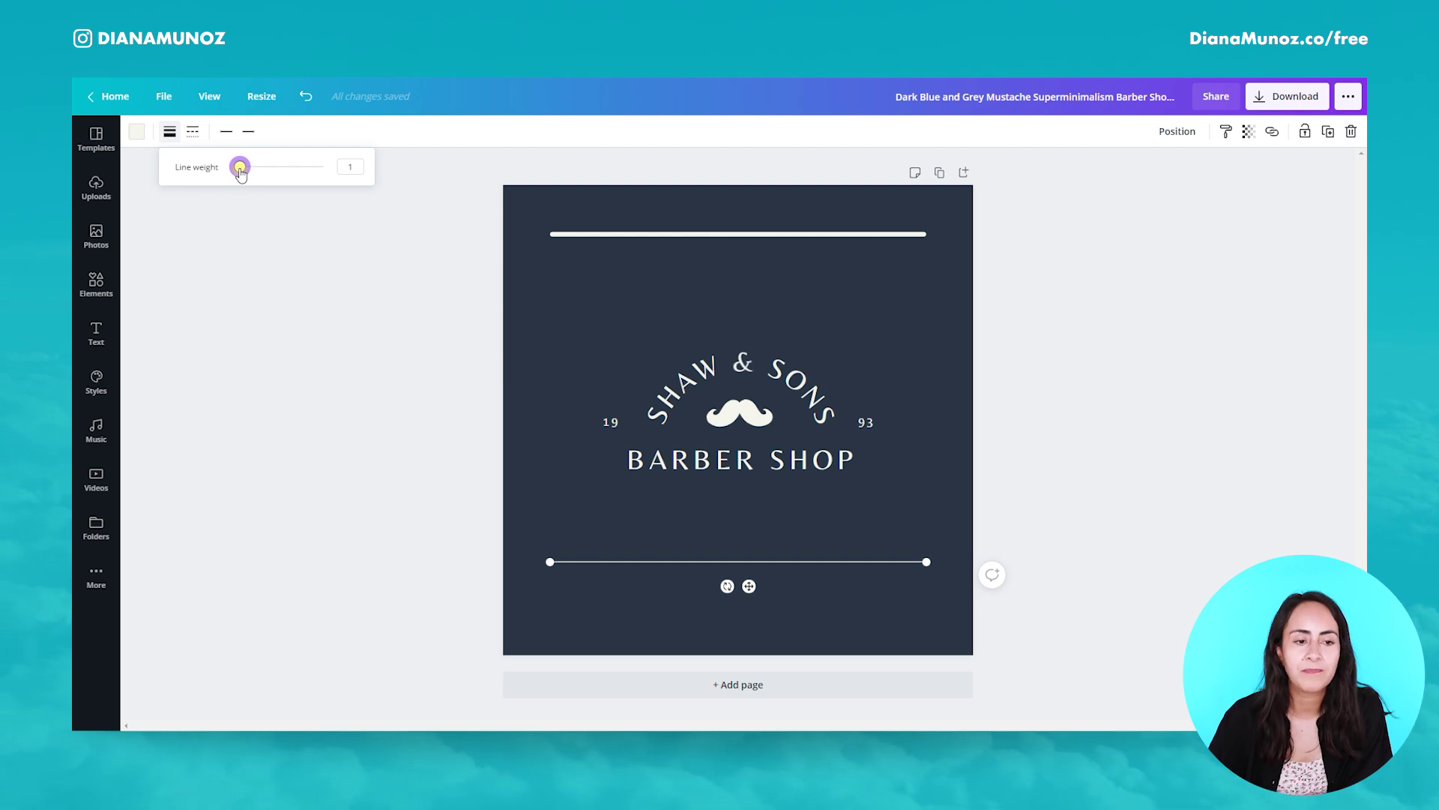
click(348, 166)
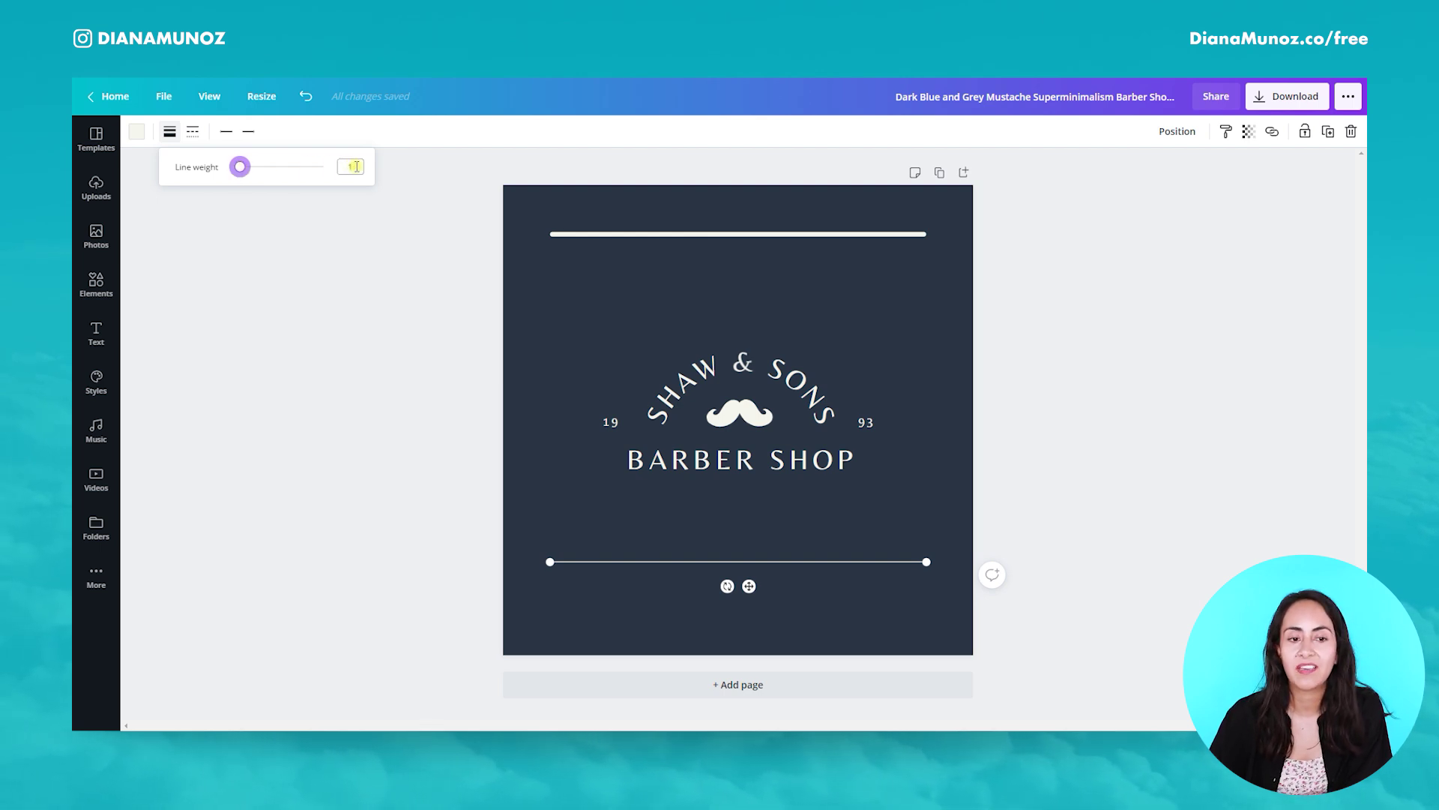
click(501, 567)
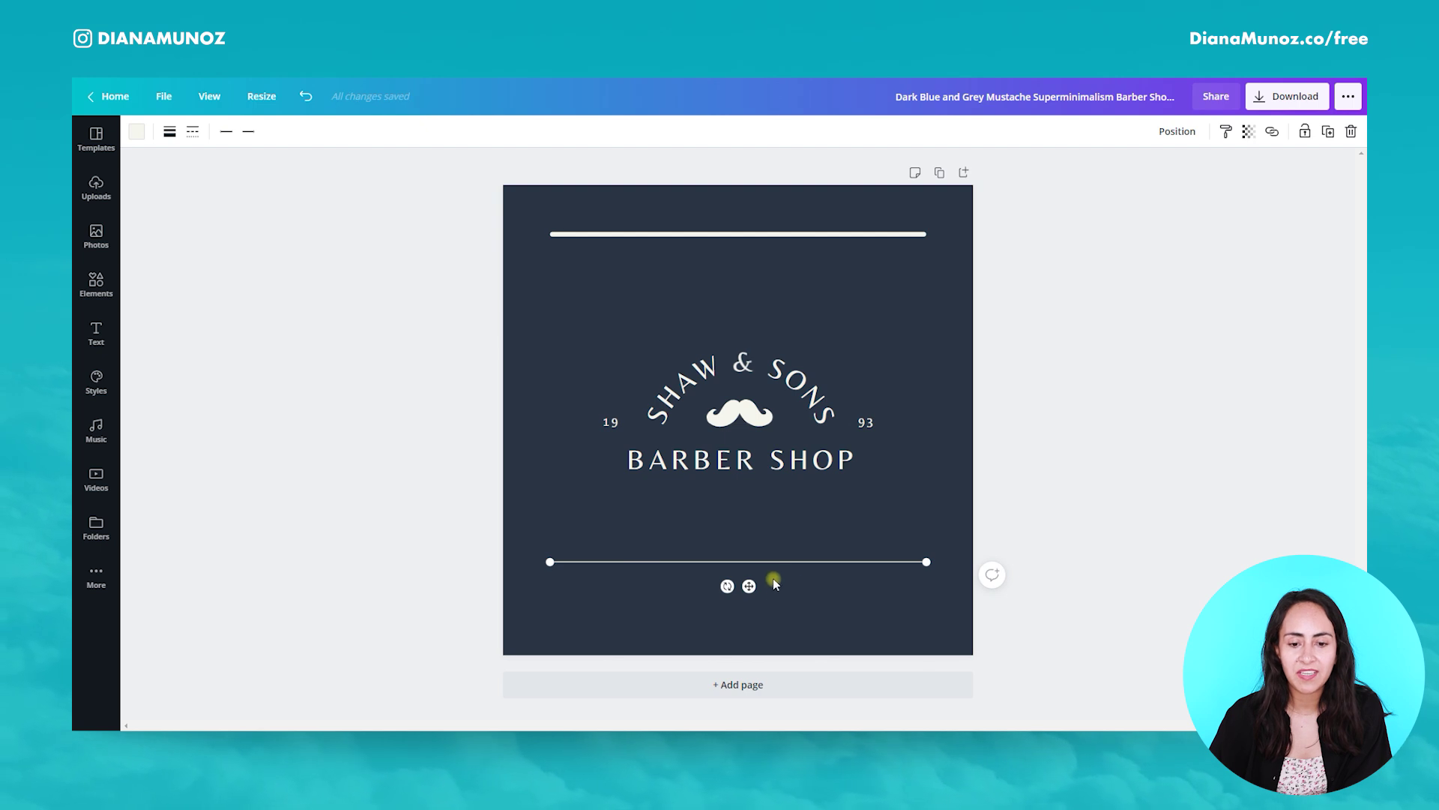
drag(752, 584, 757, 603)
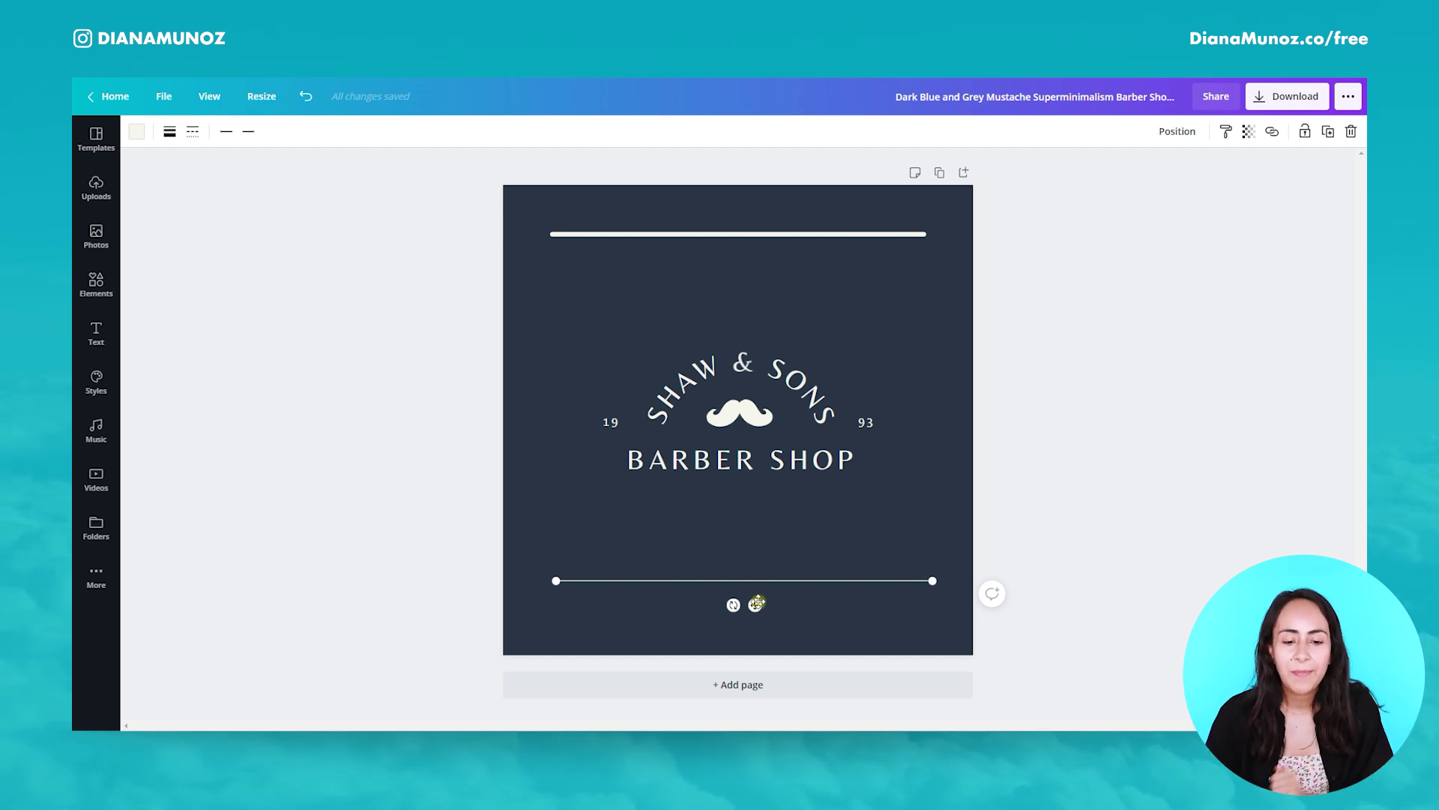
Thicken the bottom line into a bold cream bar at weight 14.
click(820, 622)
click(790, 579)
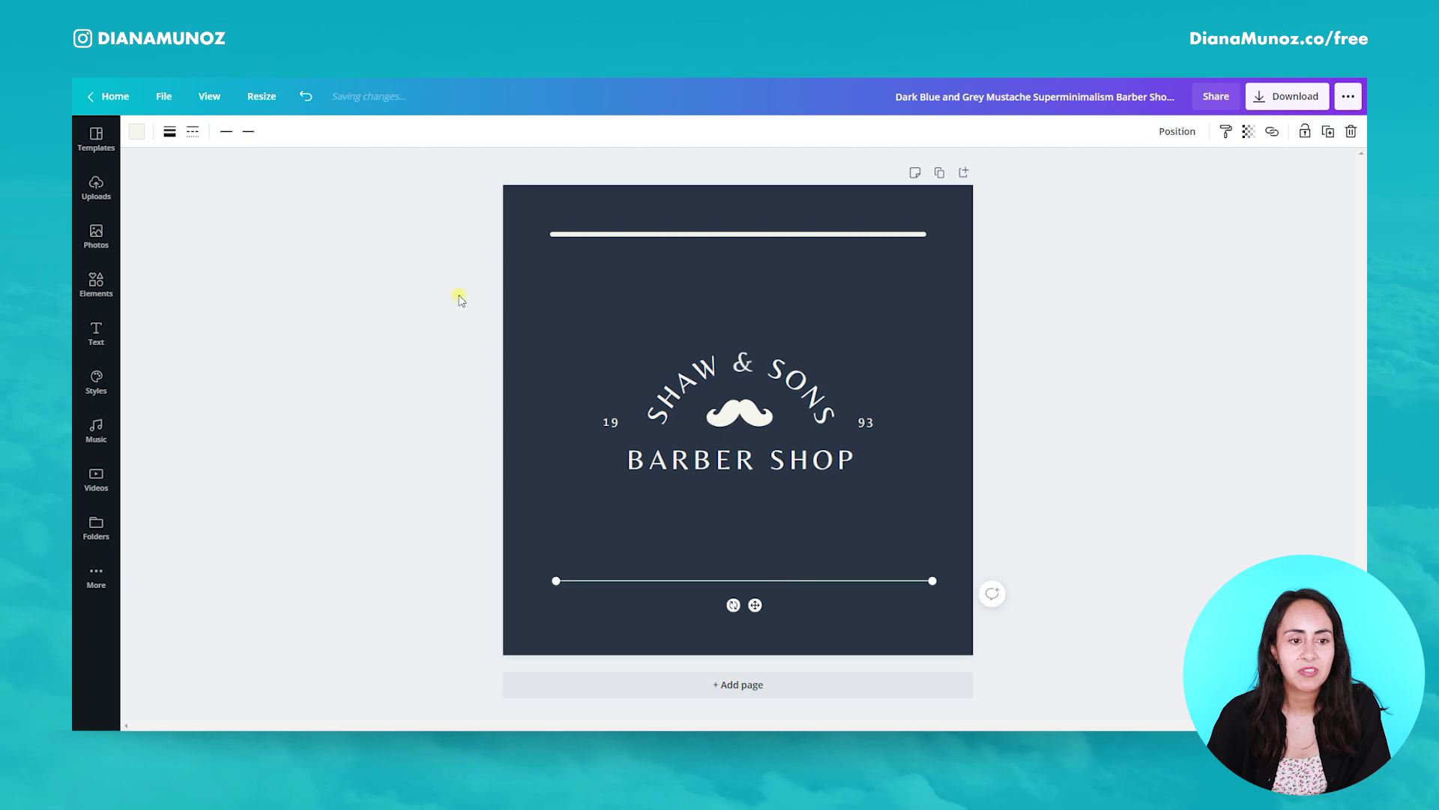
click(191, 132)
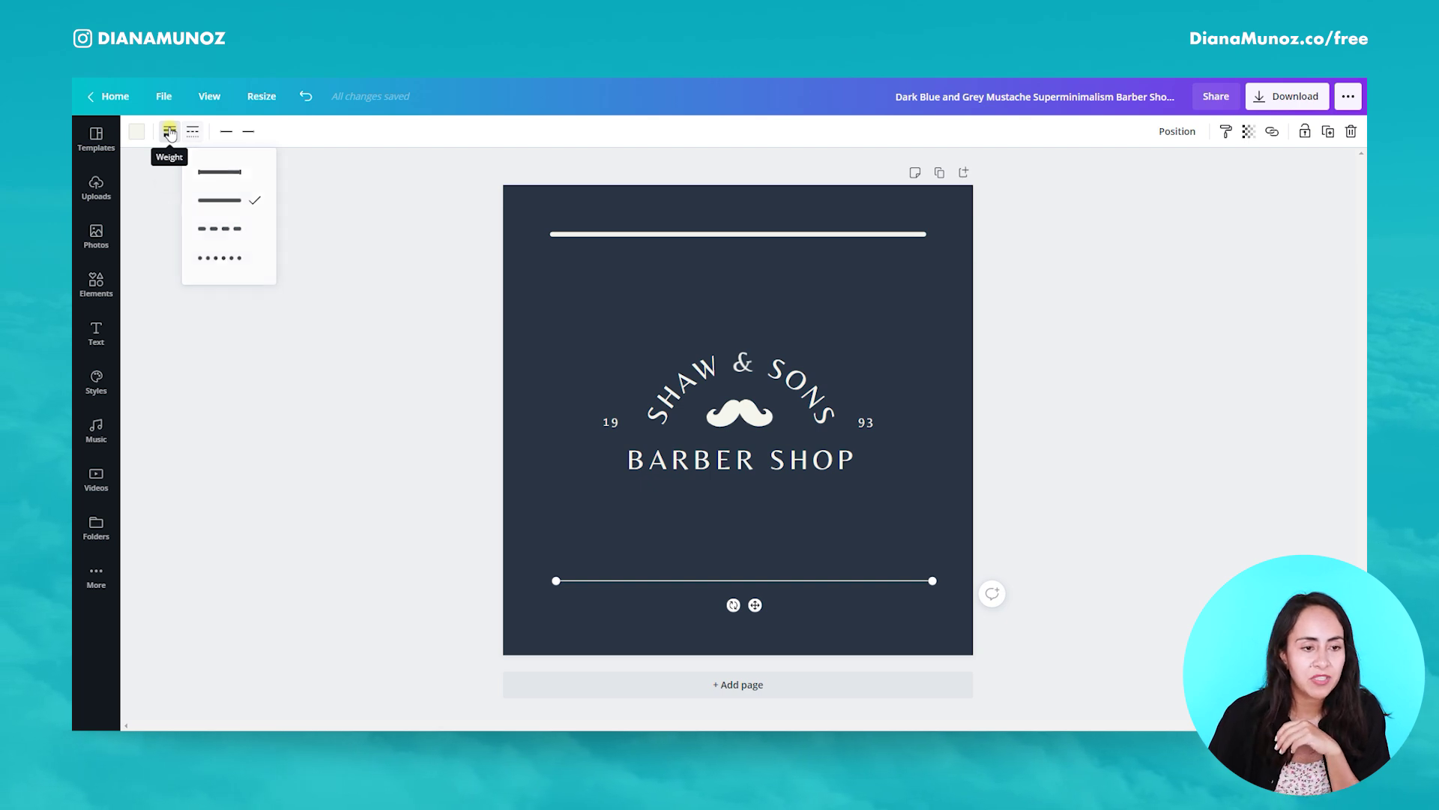
click(170, 133)
drag(242, 167, 251, 171)
Delete the top line above the logo.
click(851, 237)
click(1350, 133)
click(1244, 707)
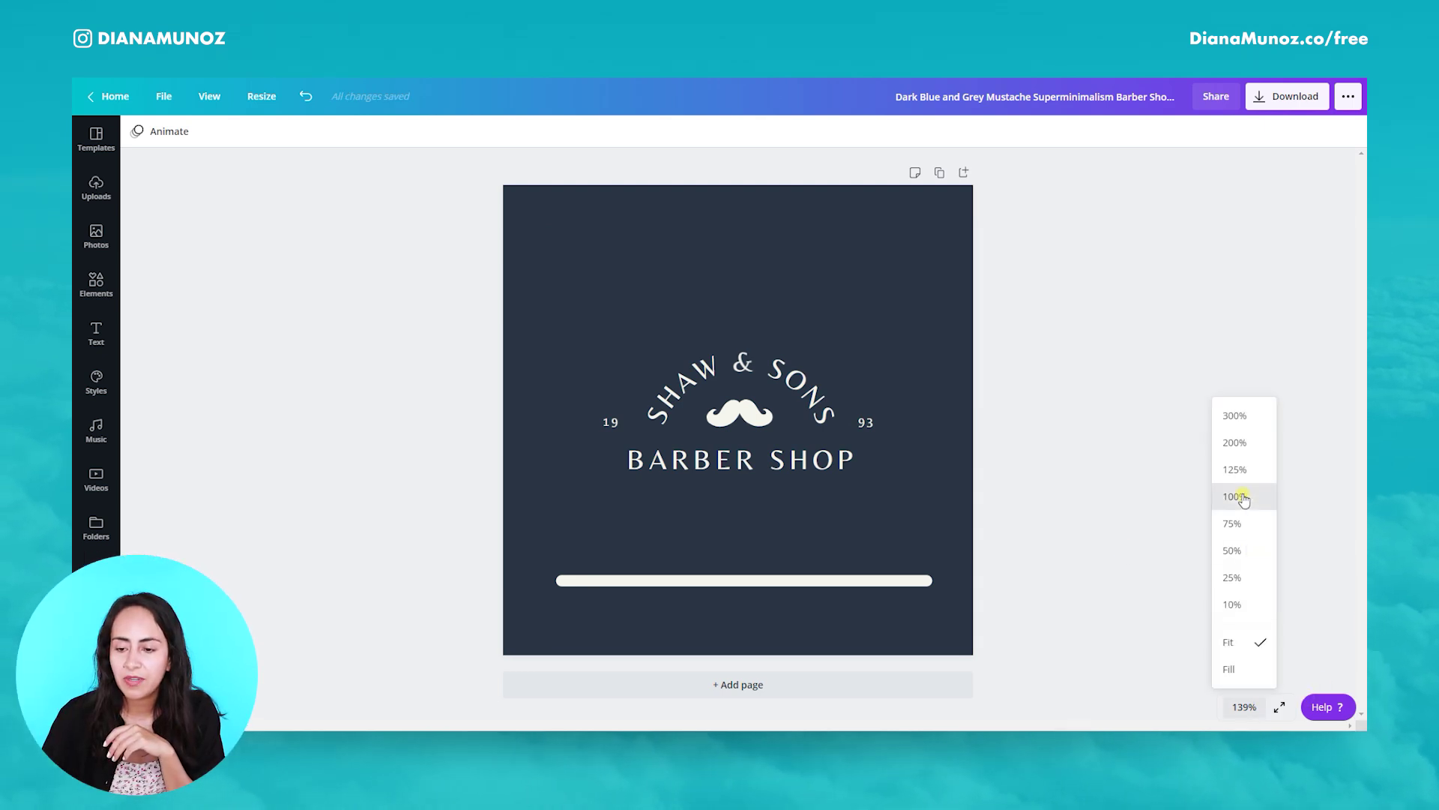
Zoom to 200% and apply the first solid line style to the bottom bar for squared ends.
click(1237, 442)
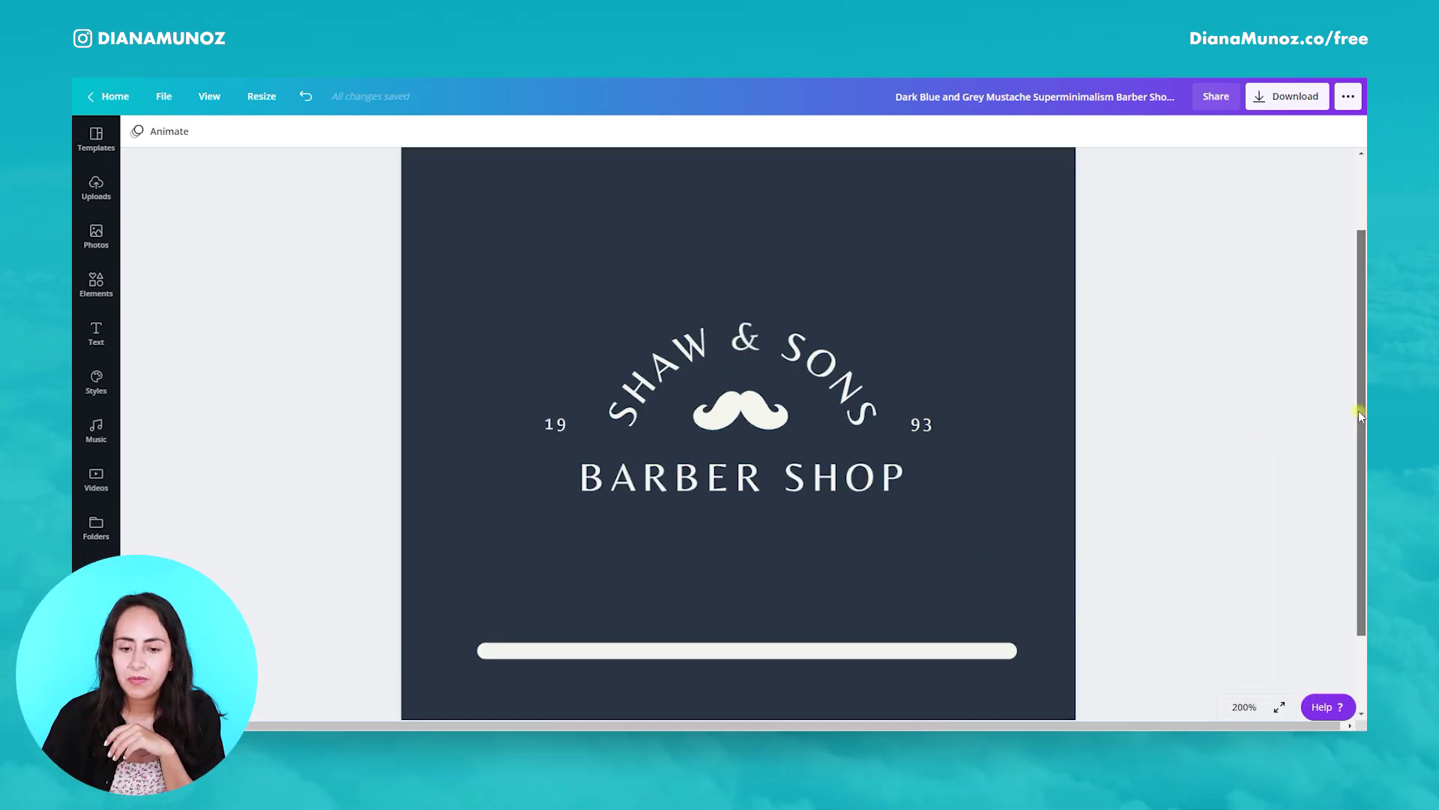
scroll(1358, 411, down, 2)
drag(1035, 507, 970, 613)
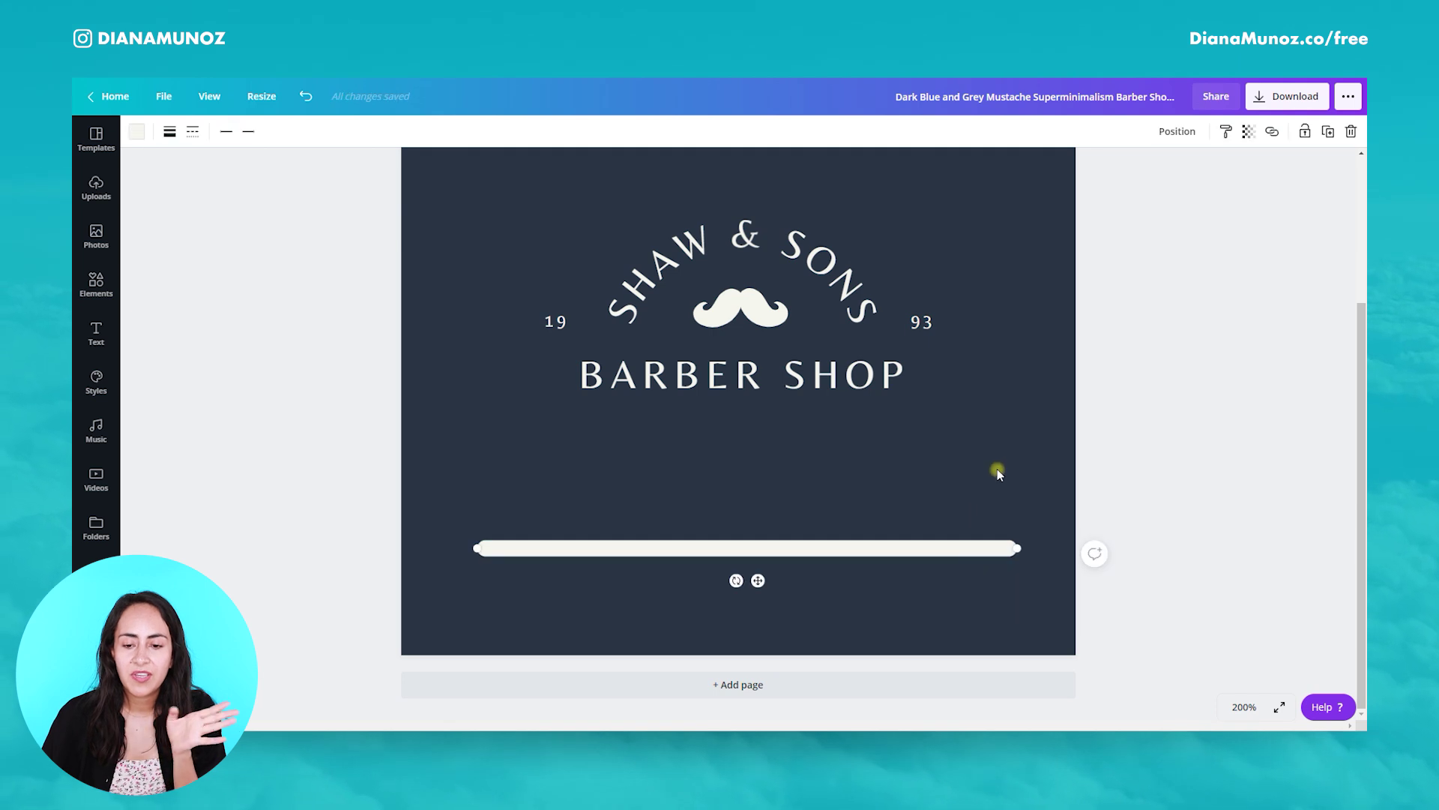
click(997, 470)
drag(527, 480, 548, 568)
click(193, 131)
click(226, 170)
click(479, 503)
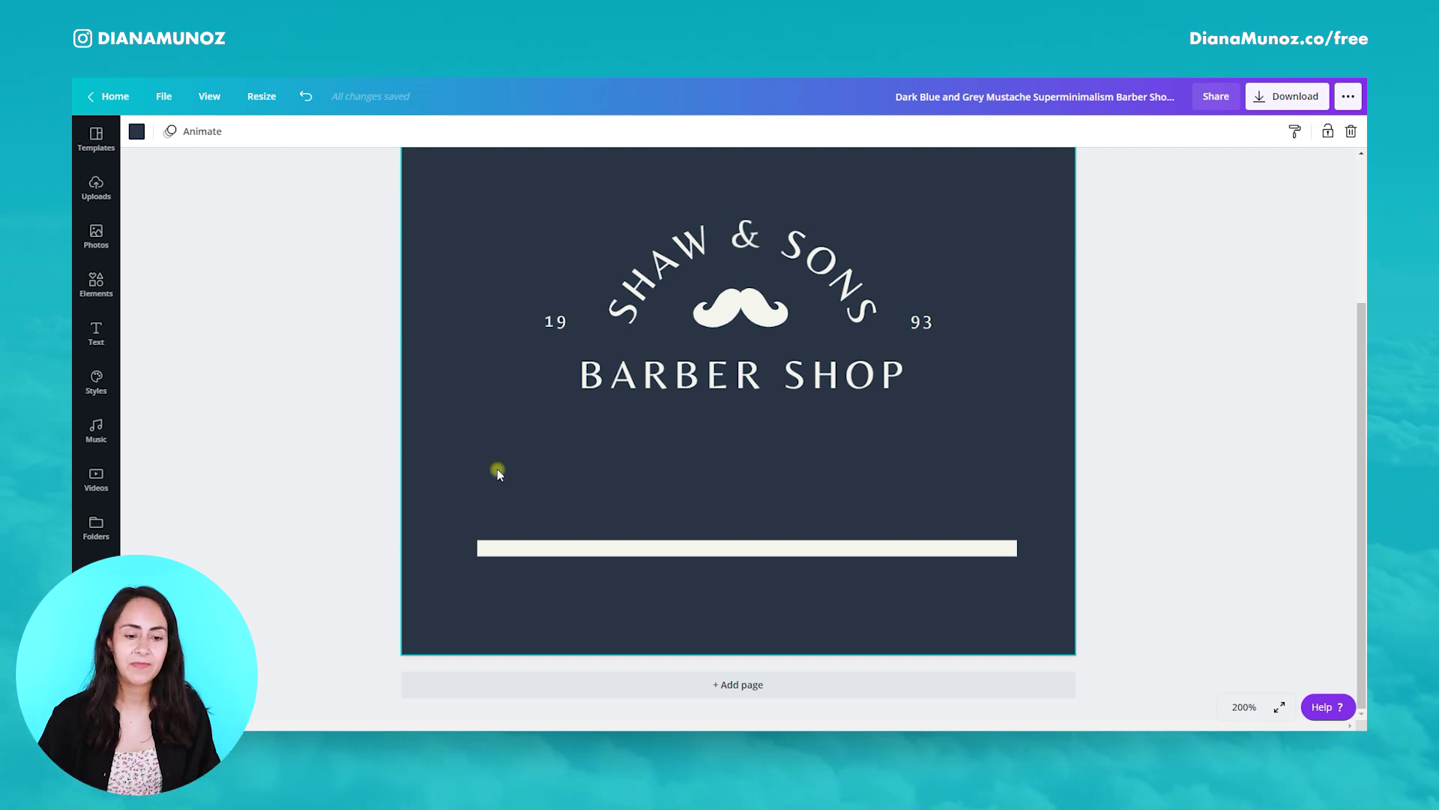
Apply the rounded-end solid line style and thicken the bar into a wide pill.
click(482, 547)
click(192, 133)
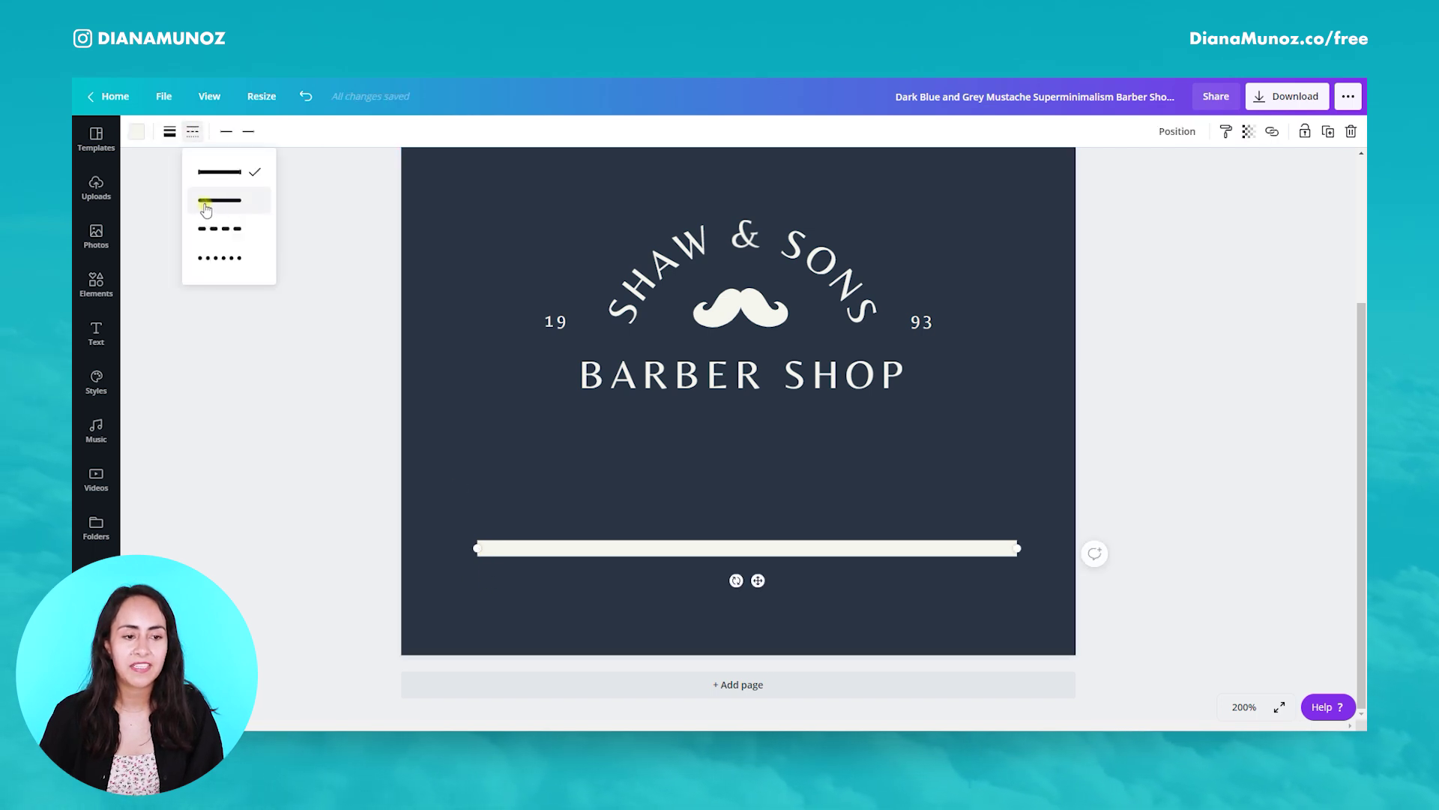
click(240, 204)
click(456, 478)
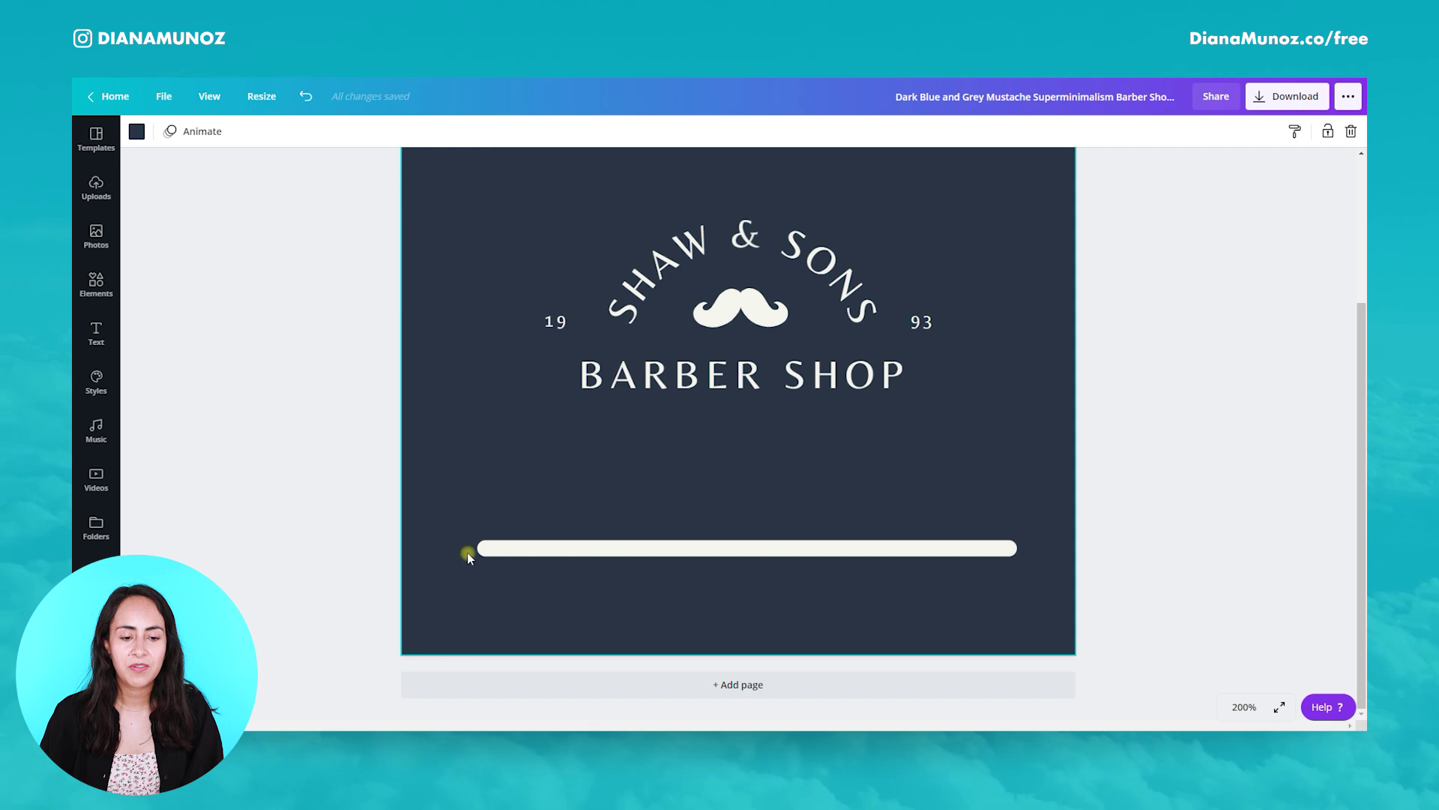
click(534, 548)
click(171, 131)
drag(251, 167, 292, 174)
click(461, 432)
Thin the rounded cream line back down to weight 4.
click(586, 517)
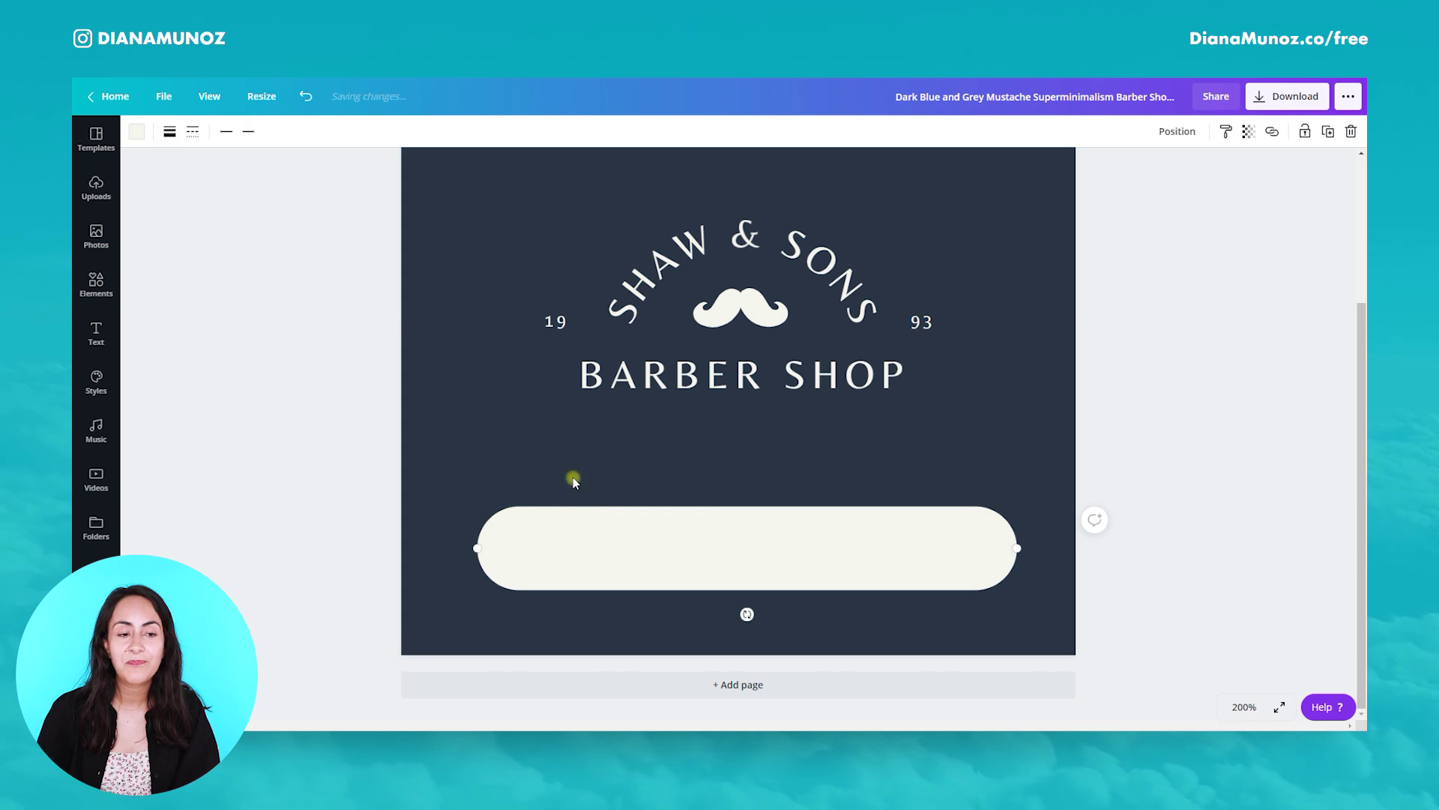
click(192, 132)
click(170, 131)
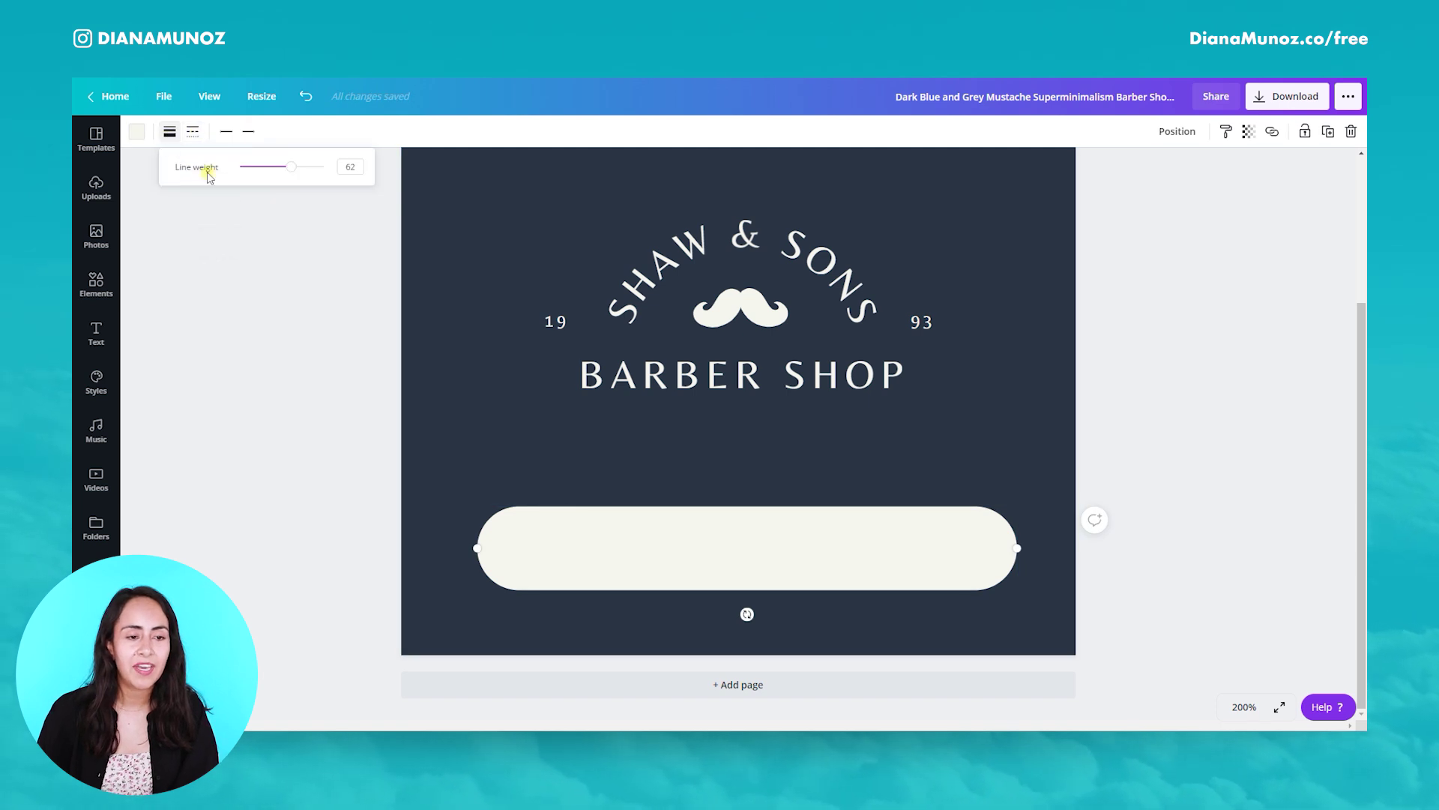
drag(291, 164, 243, 170)
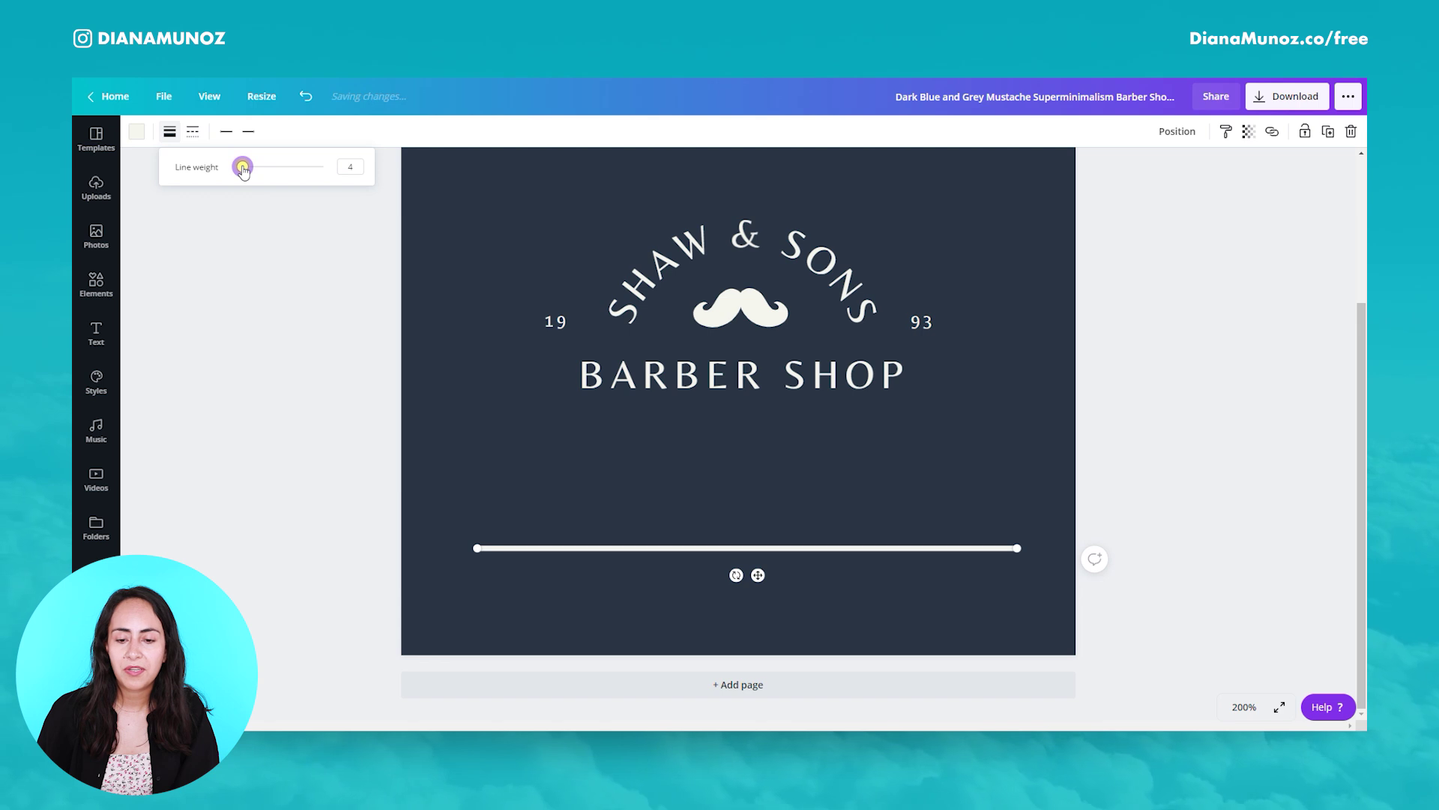
click(193, 132)
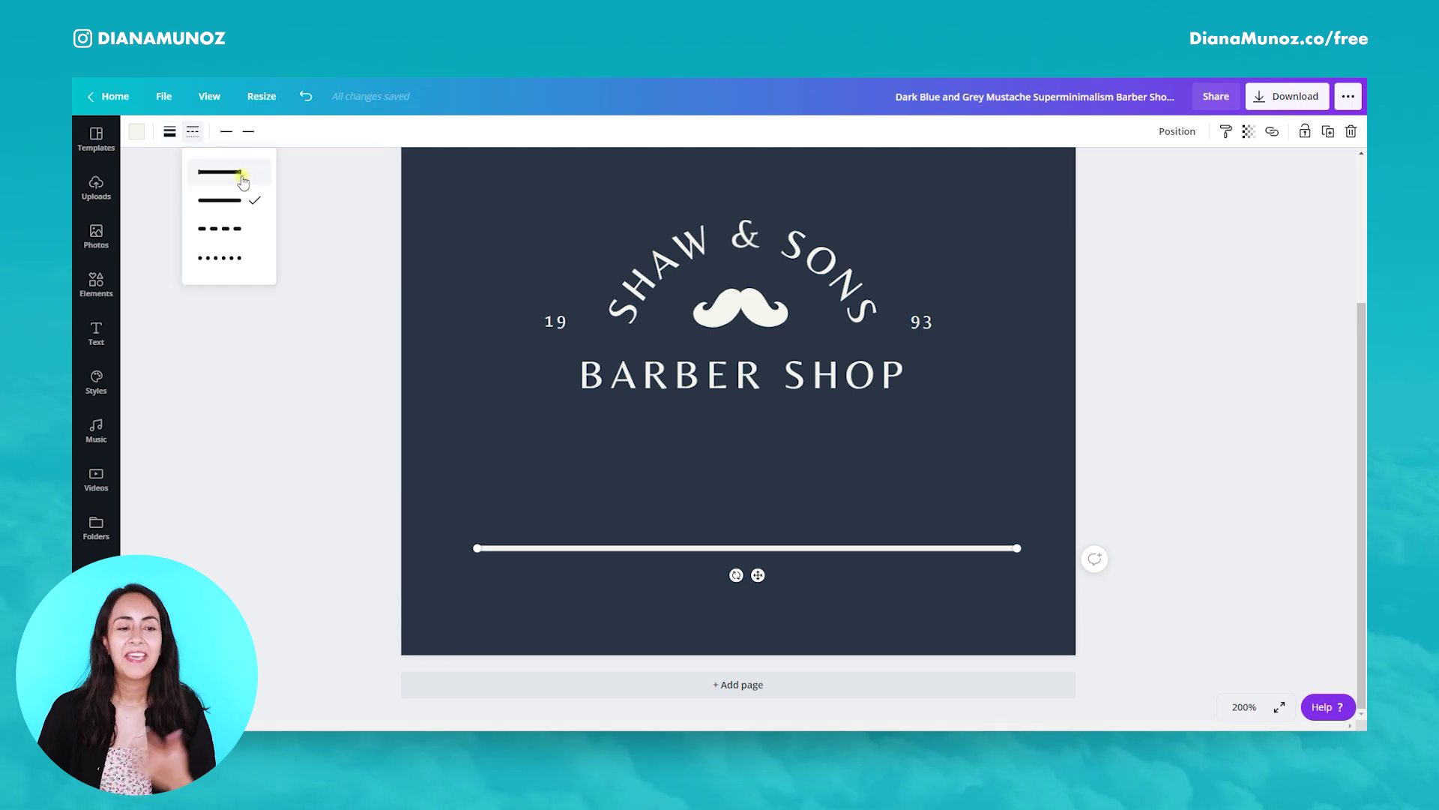
click(238, 238)
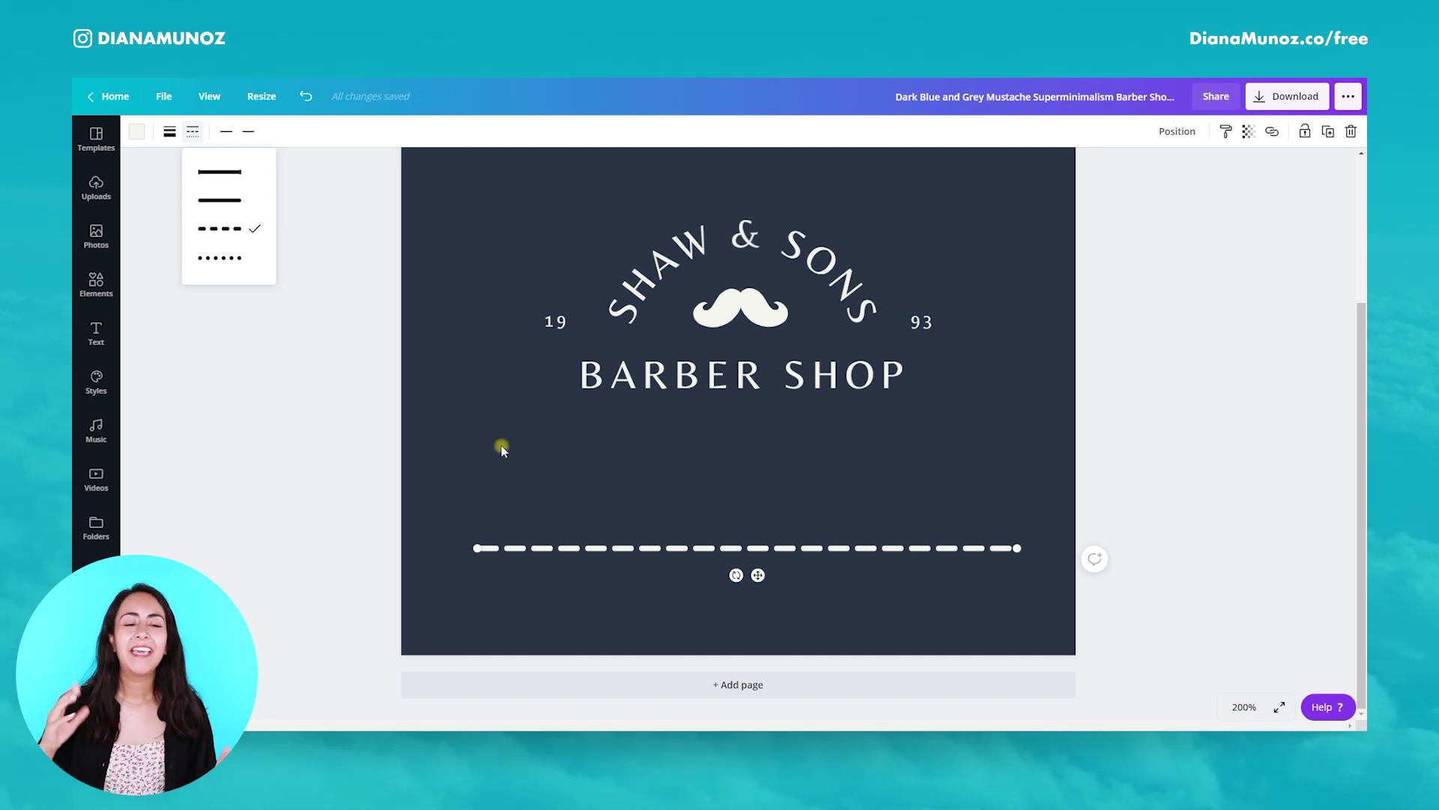
click(228, 256)
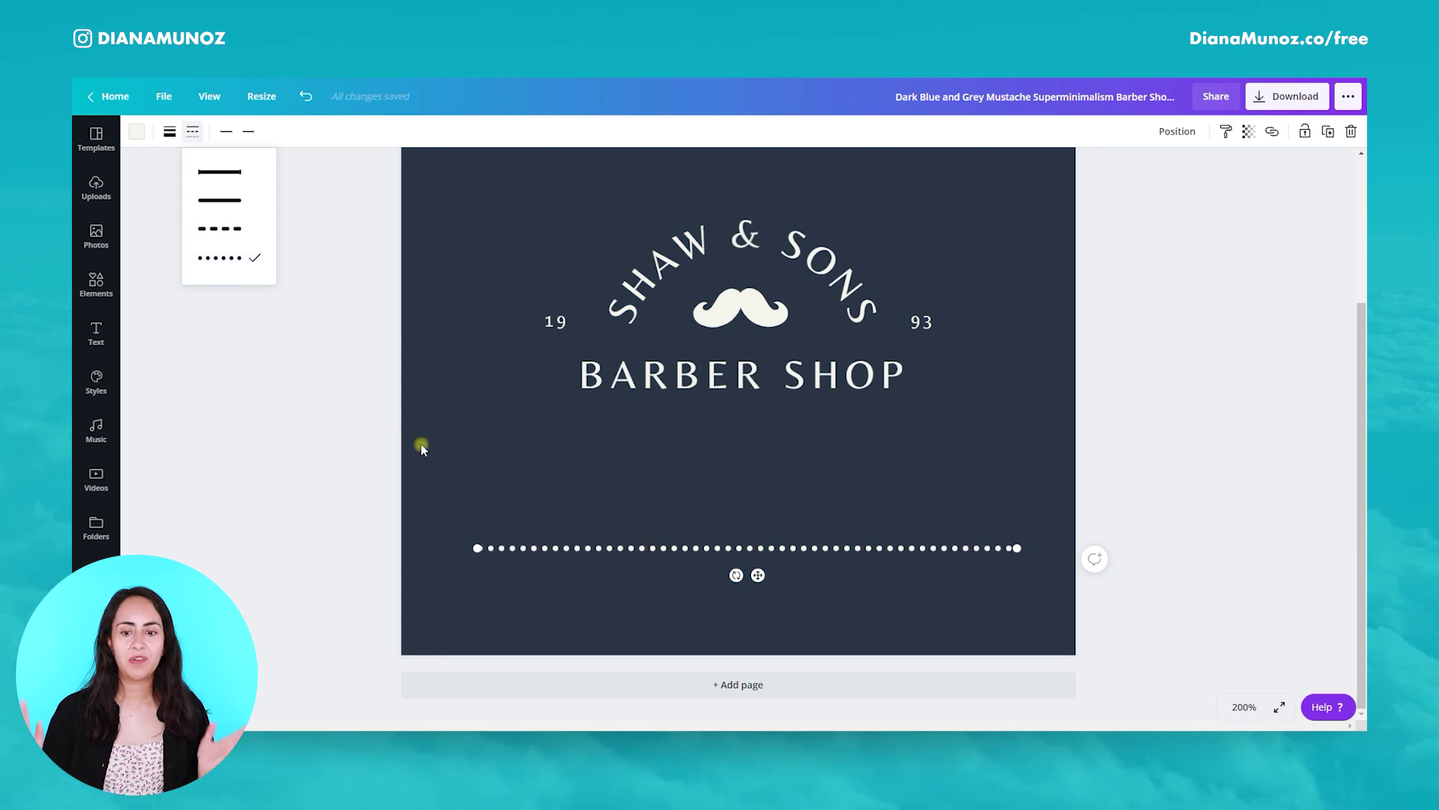
click(229, 180)
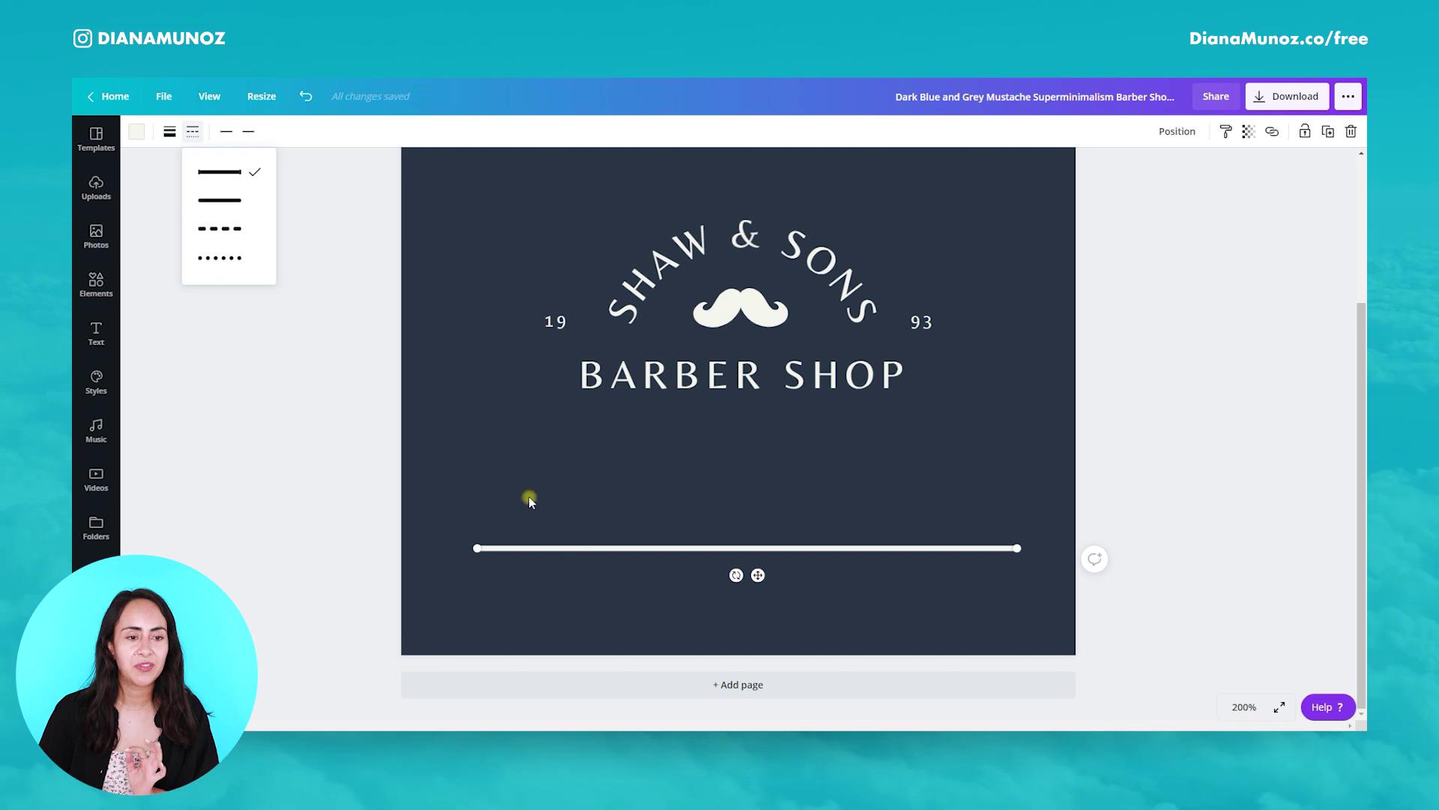
Give the line a hollow diamond on its left end and an arrowhead on its right end.
click(251, 134)
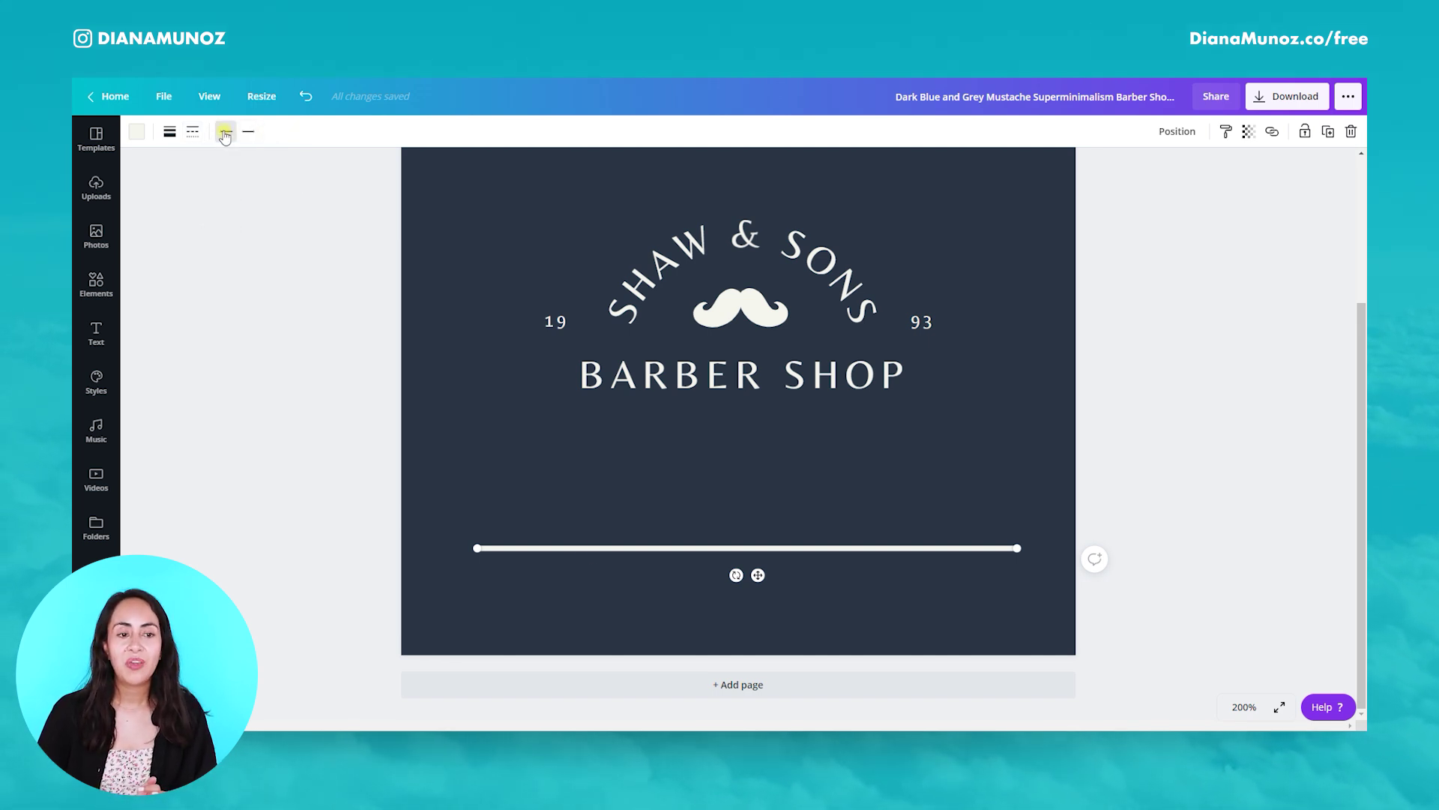
click(225, 133)
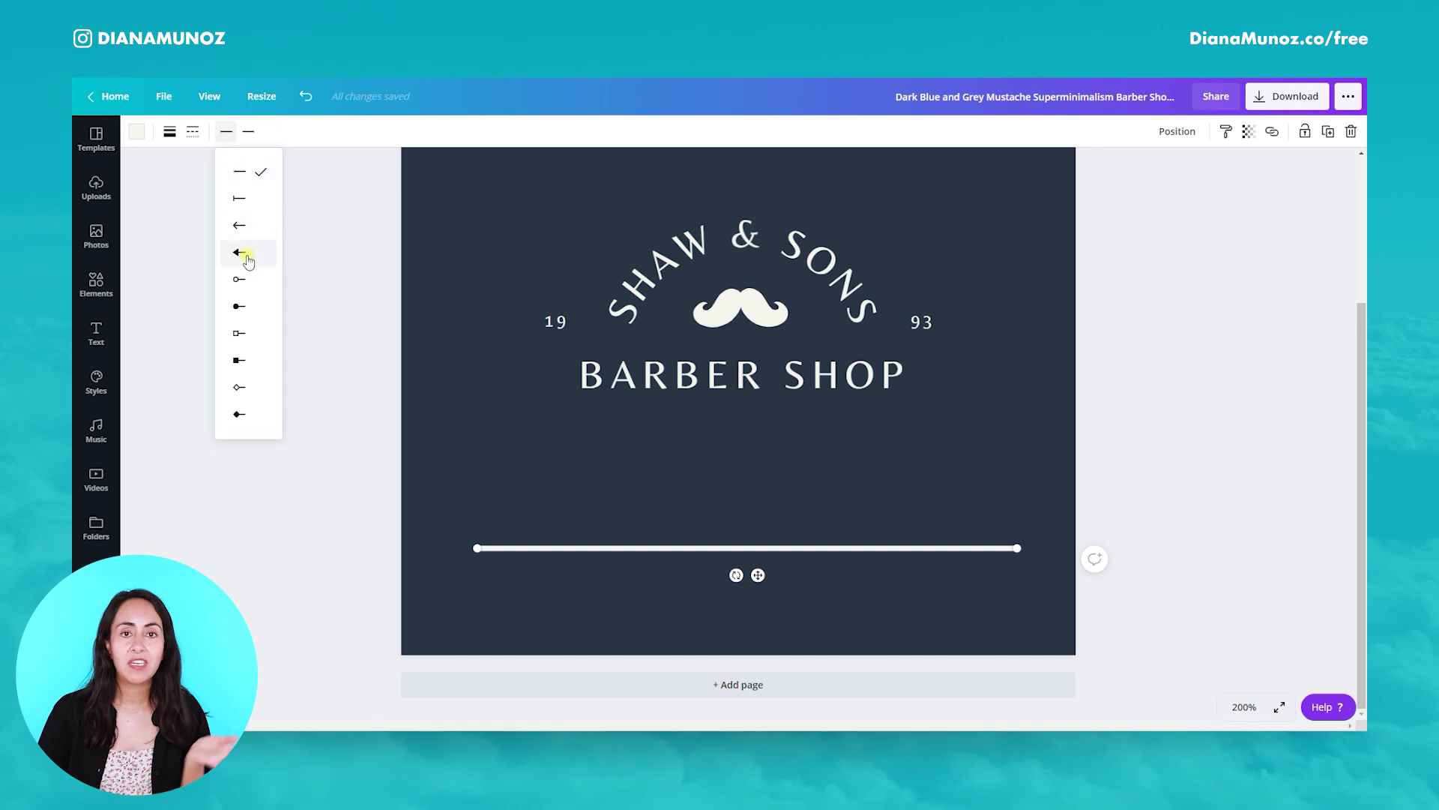
click(246, 135)
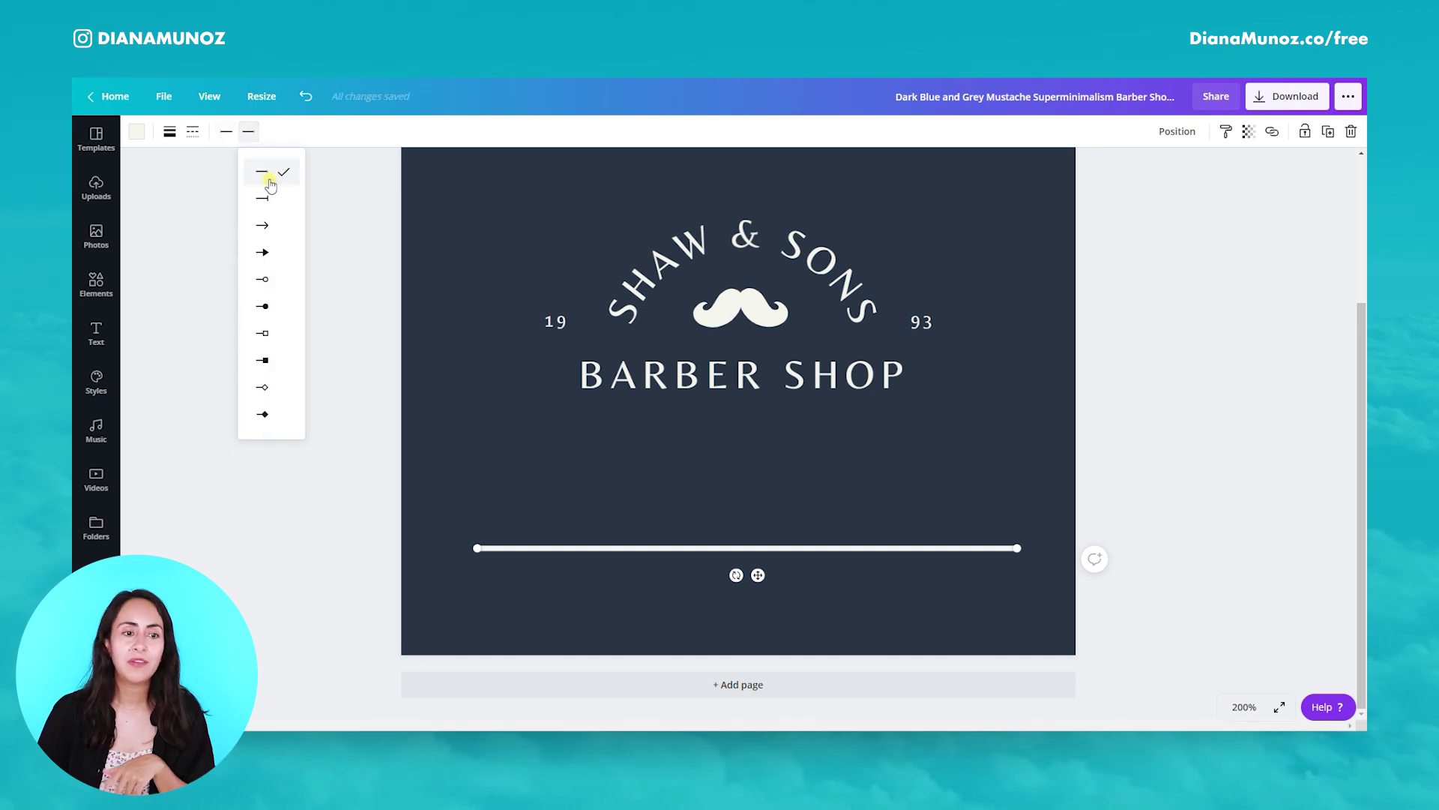
click(227, 135)
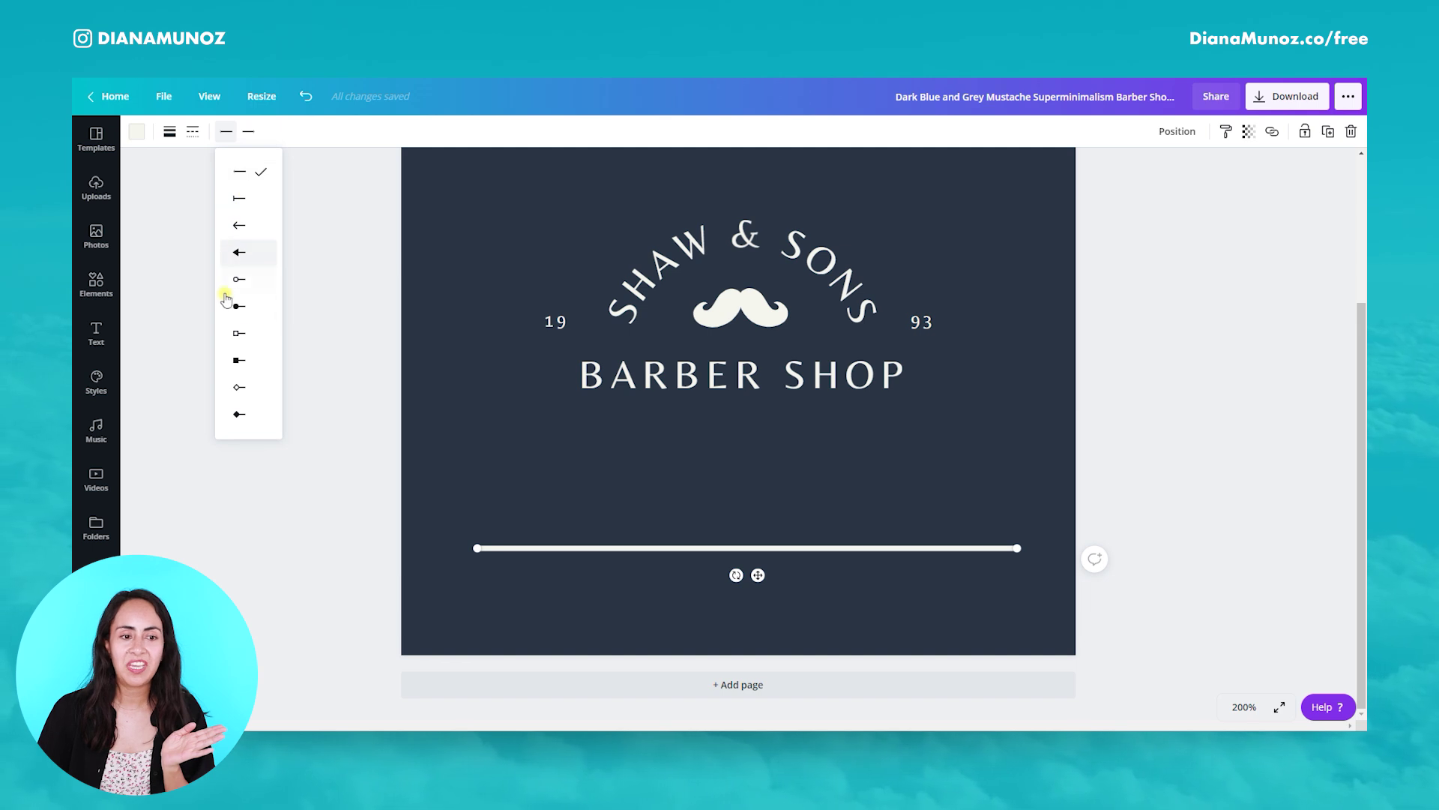
click(244, 388)
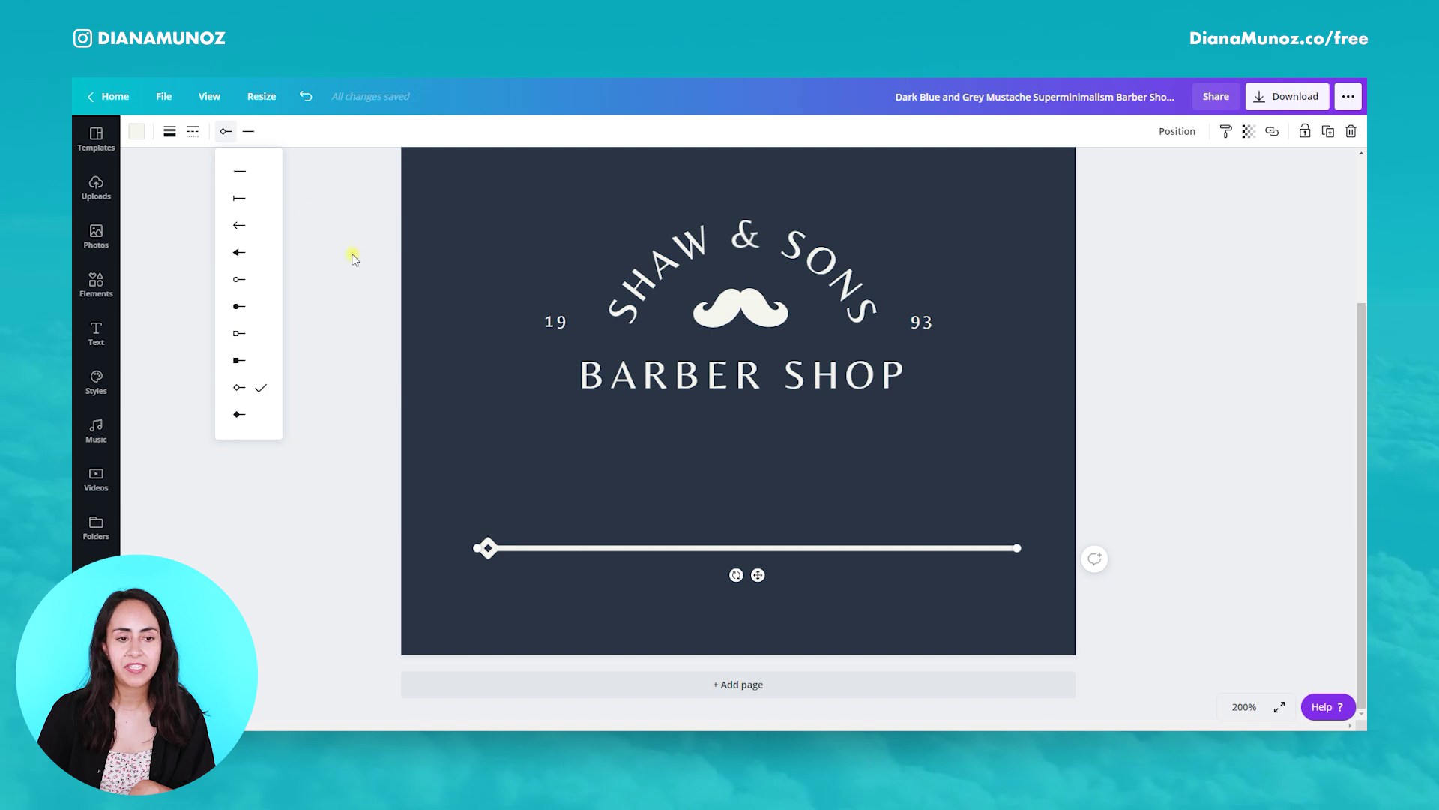
click(252, 132)
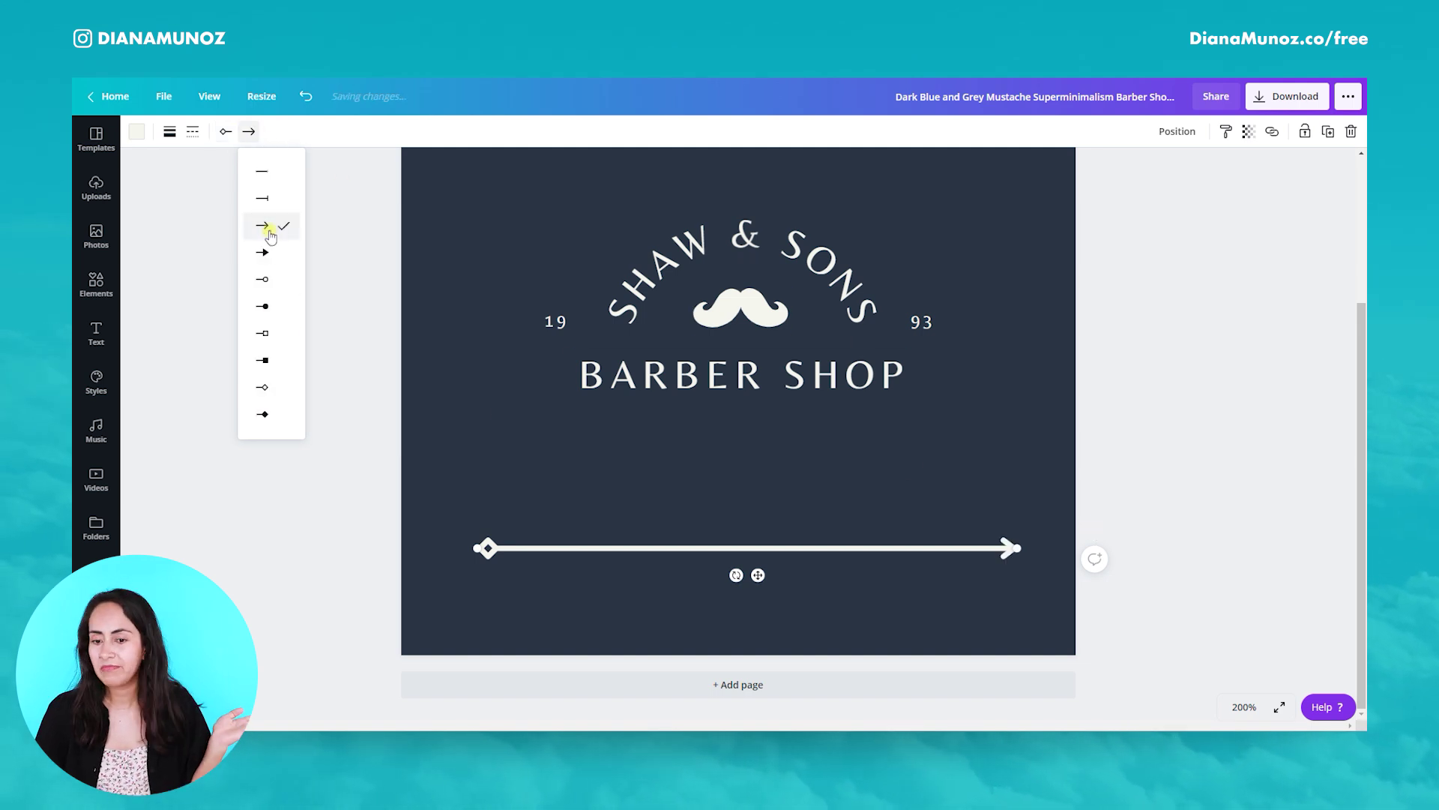
click(777, 479)
Zoom to 100%, move the line just under BARBER SHOP, and shorten it to the text width.
scroll(1357, 484, up, 1)
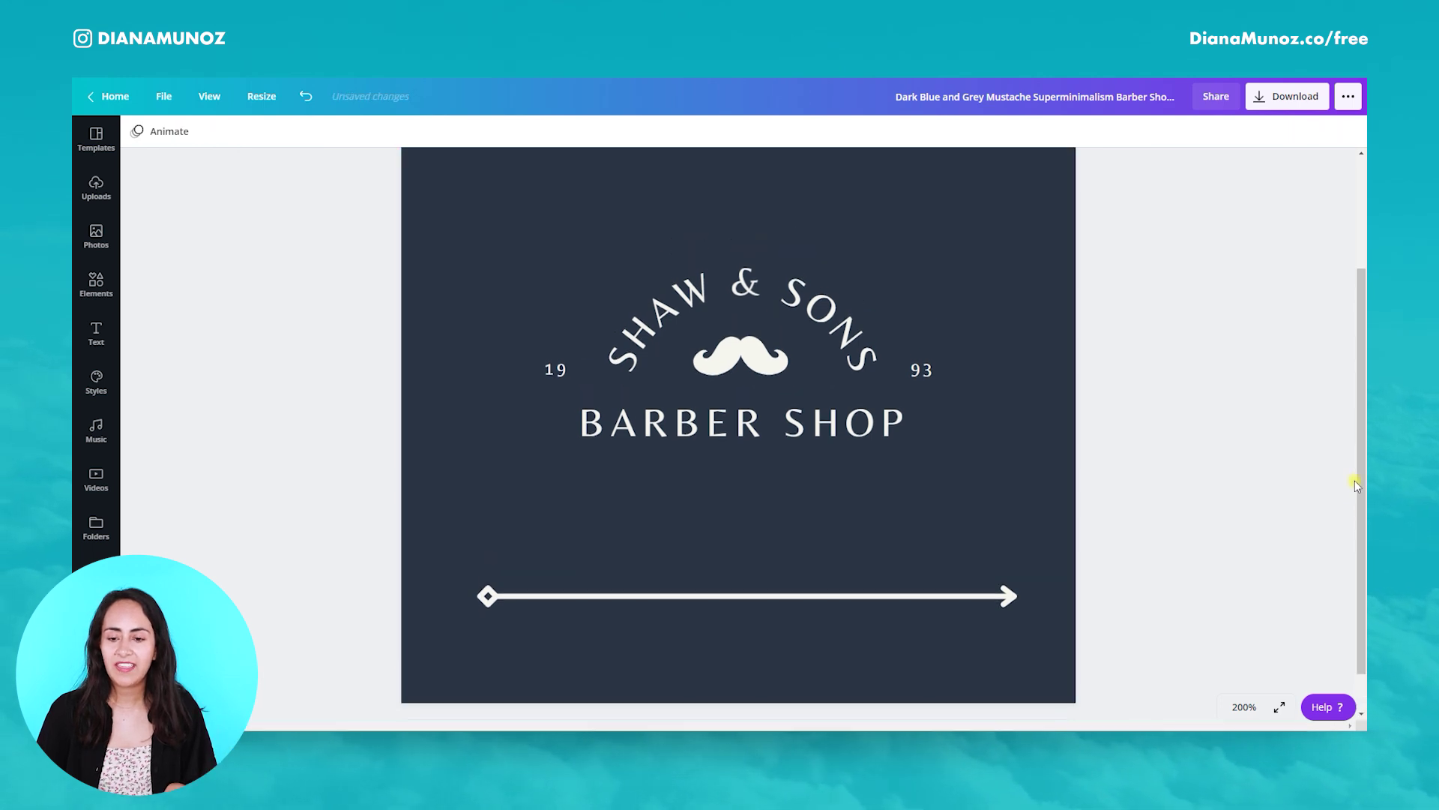
click(1245, 707)
click(1235, 498)
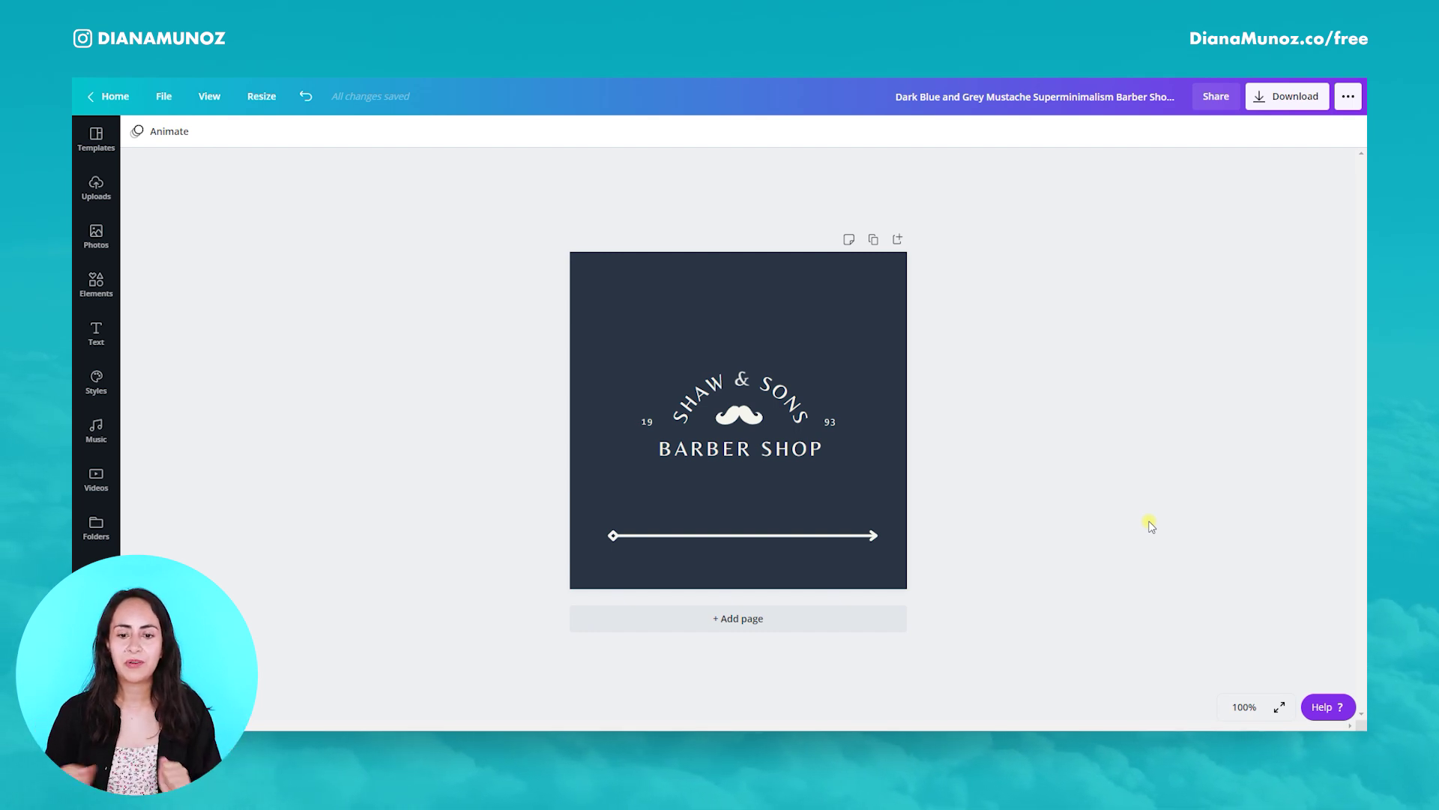
right_click(711, 500)
click(708, 510)
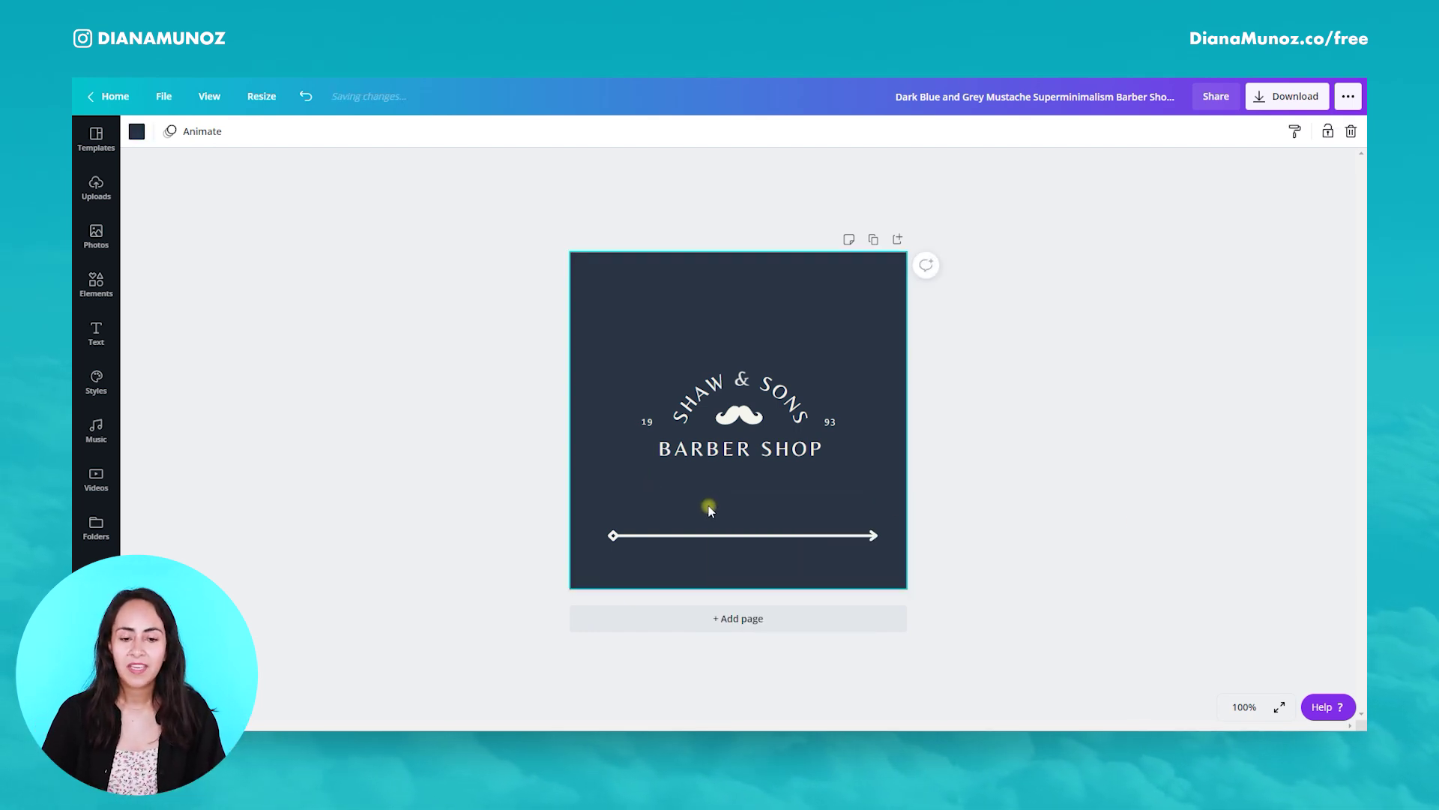
click(726, 532)
drag(726, 531, 757, 485)
drag(904, 485, 811, 471)
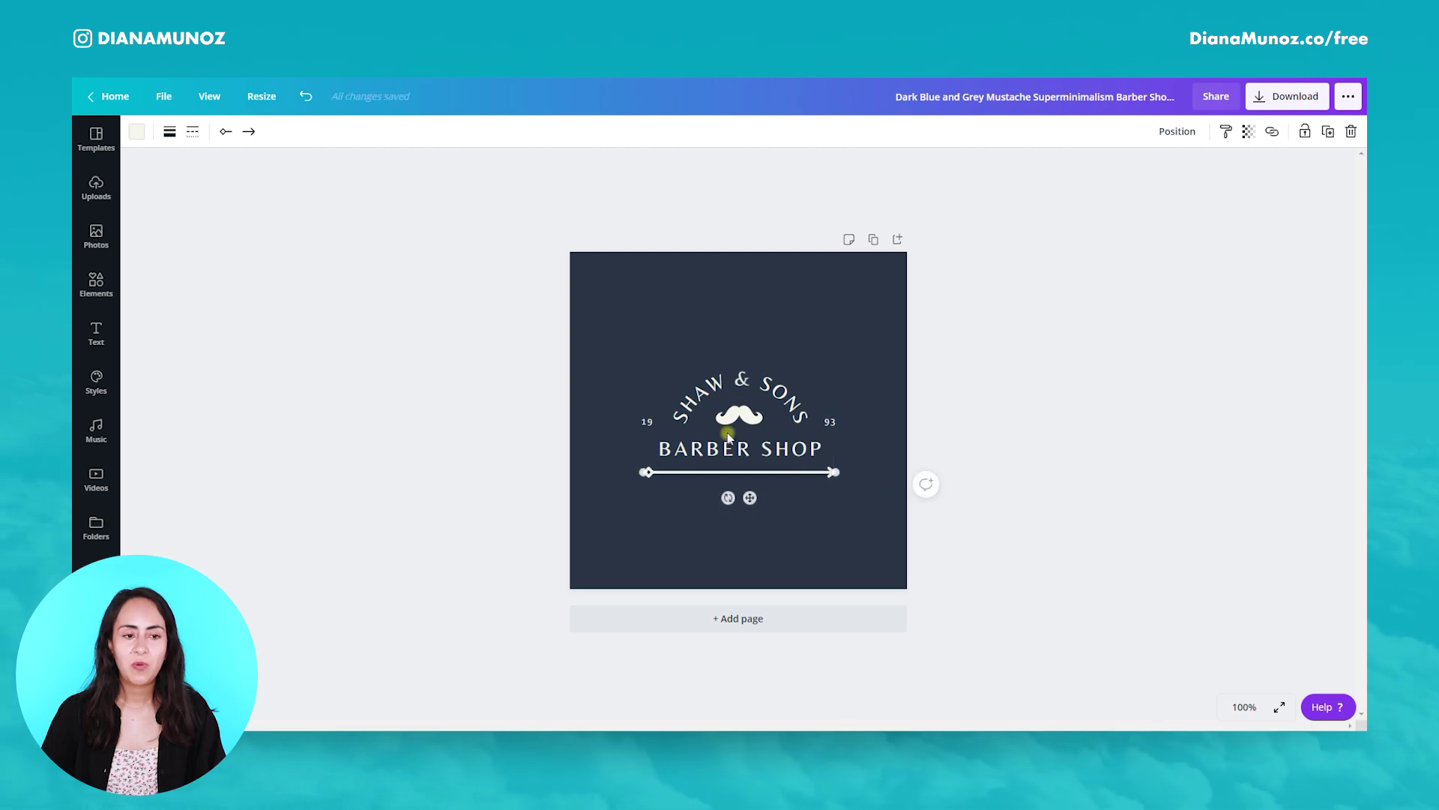
Change the line's right-end arrowhead to a hollow diamond matching the left end.
click(240, 133)
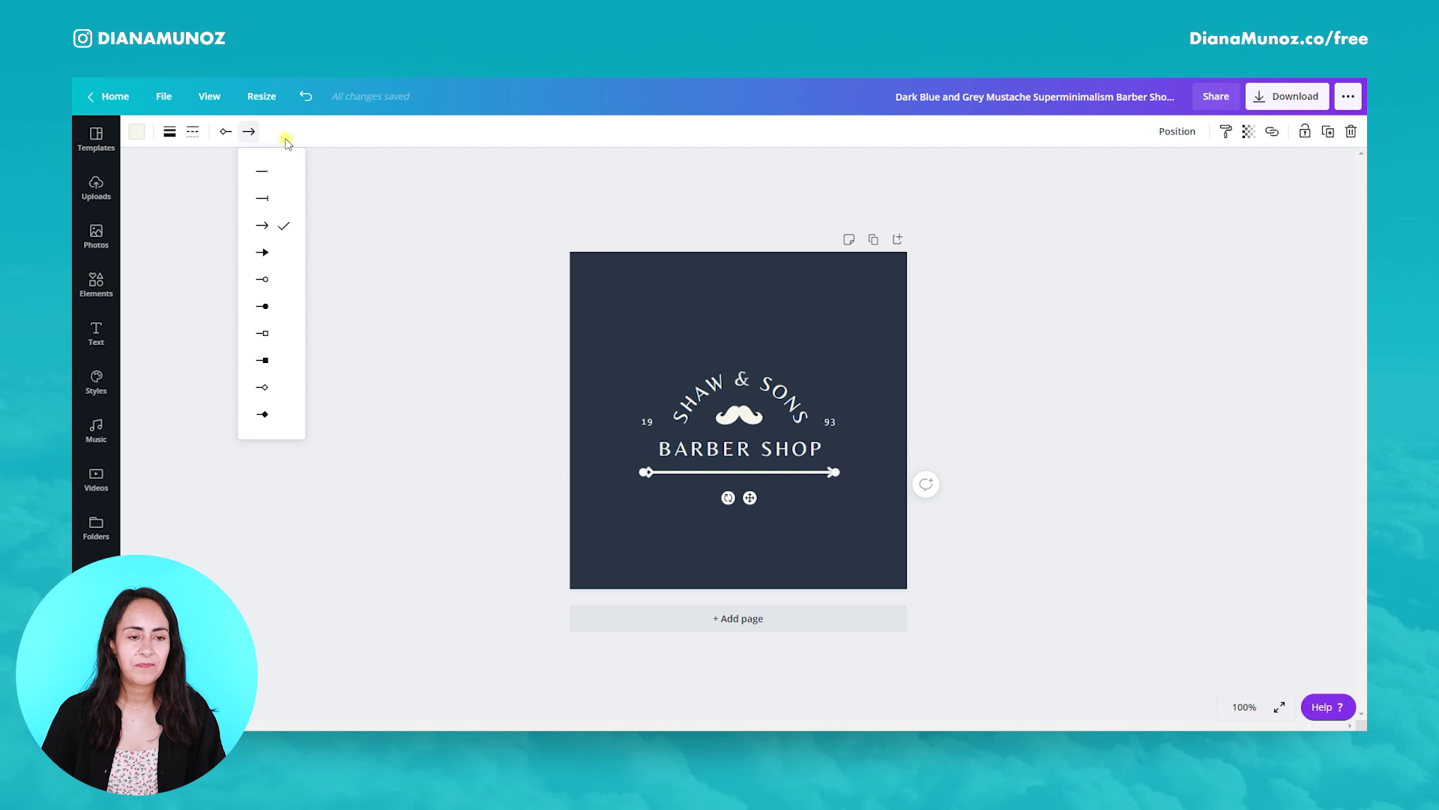
click(283, 385)
click(772, 519)
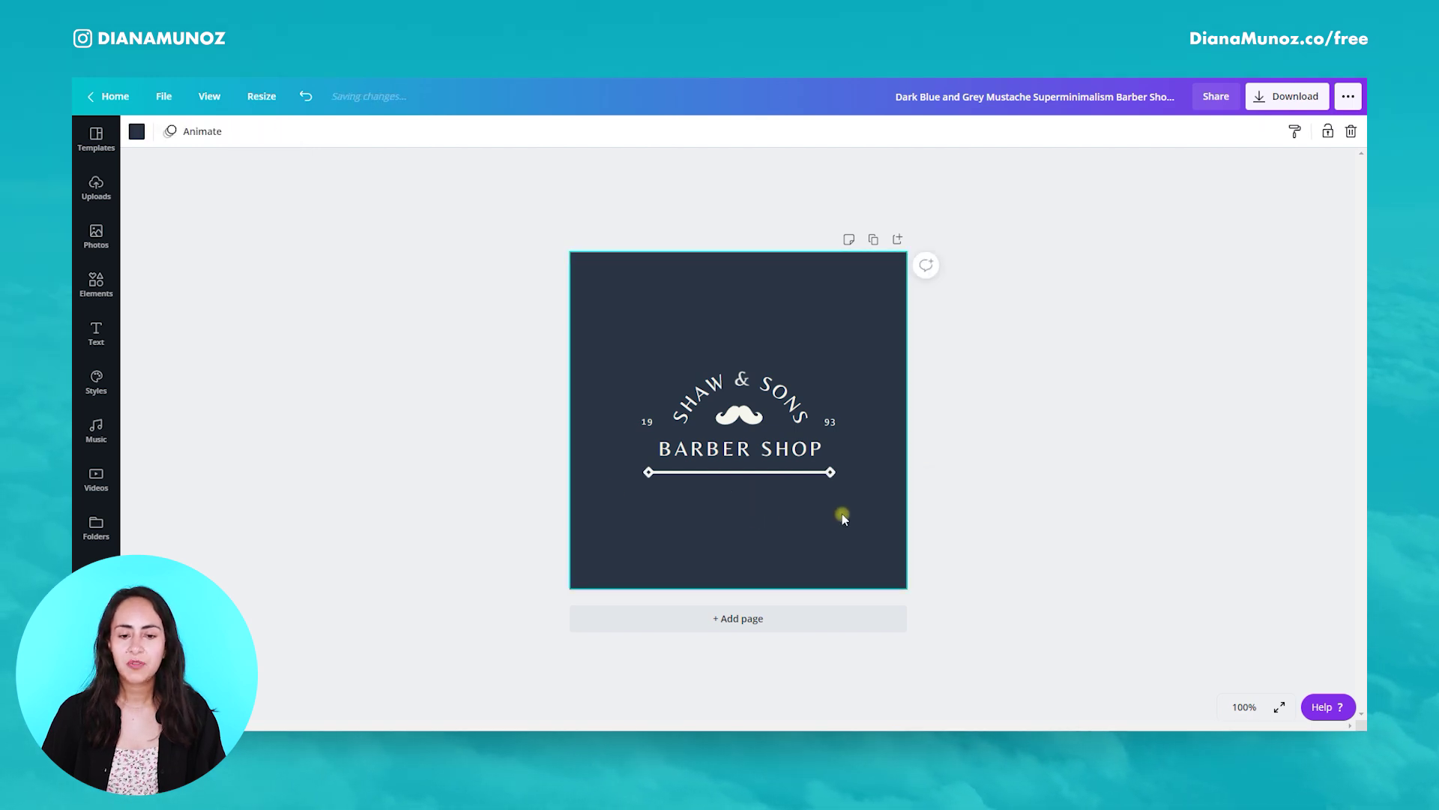
click(811, 471)
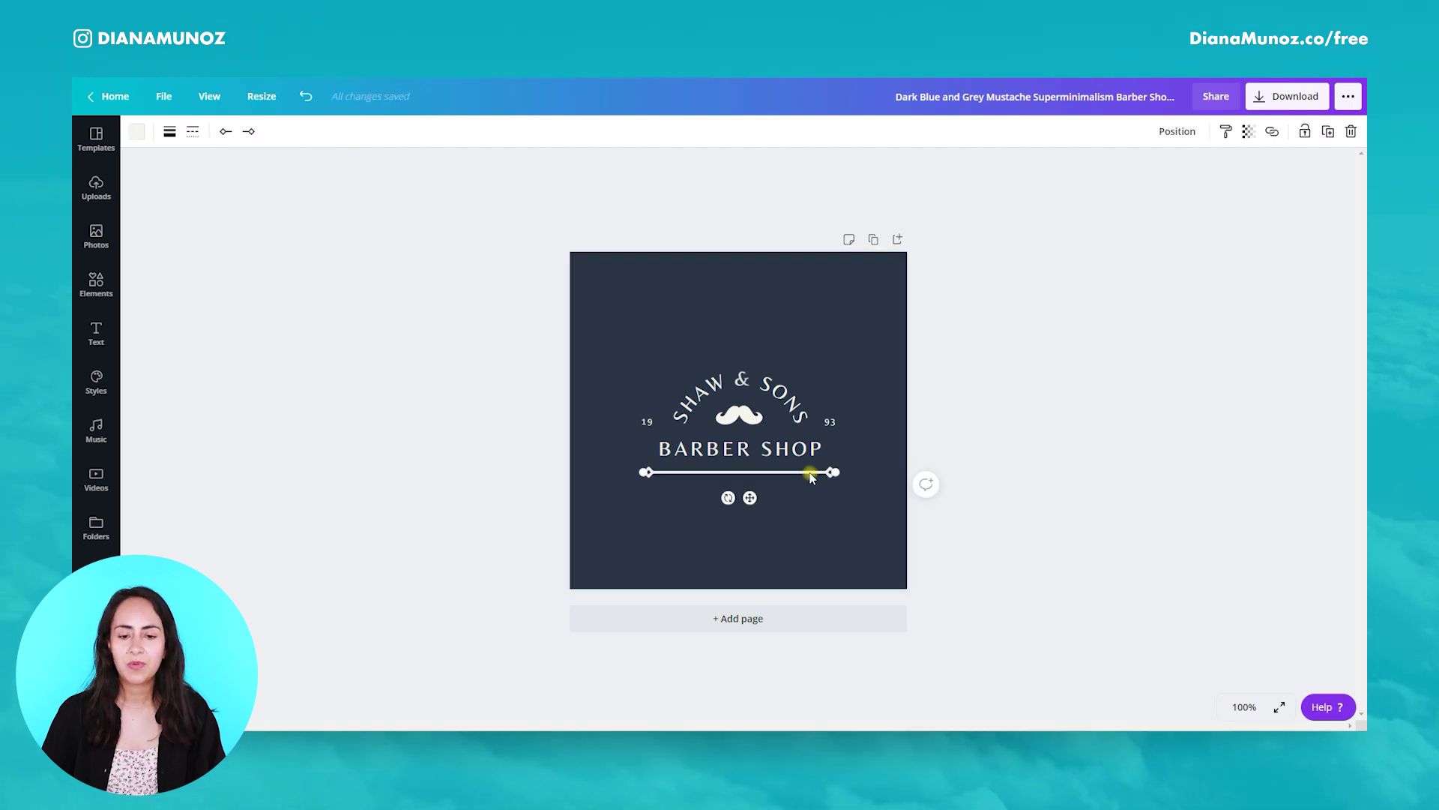
click(848, 515)
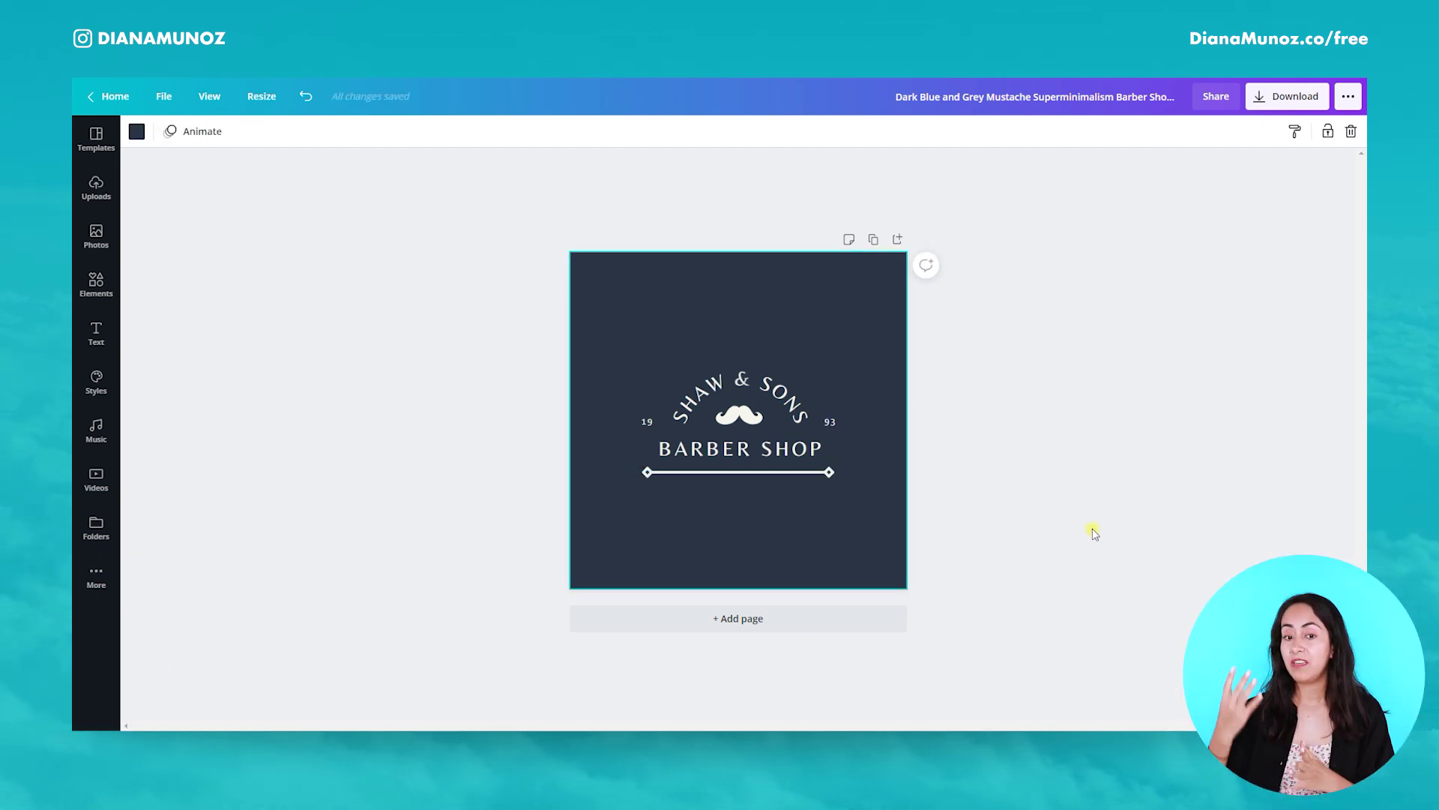
Duplicate the page and move page 2's divider line to the bottom.
mouse_move(827, 473)
mouse_down()
mouse_move(810, 507)
mouse_move(831, 468)
mouse_up()
click(873, 239)
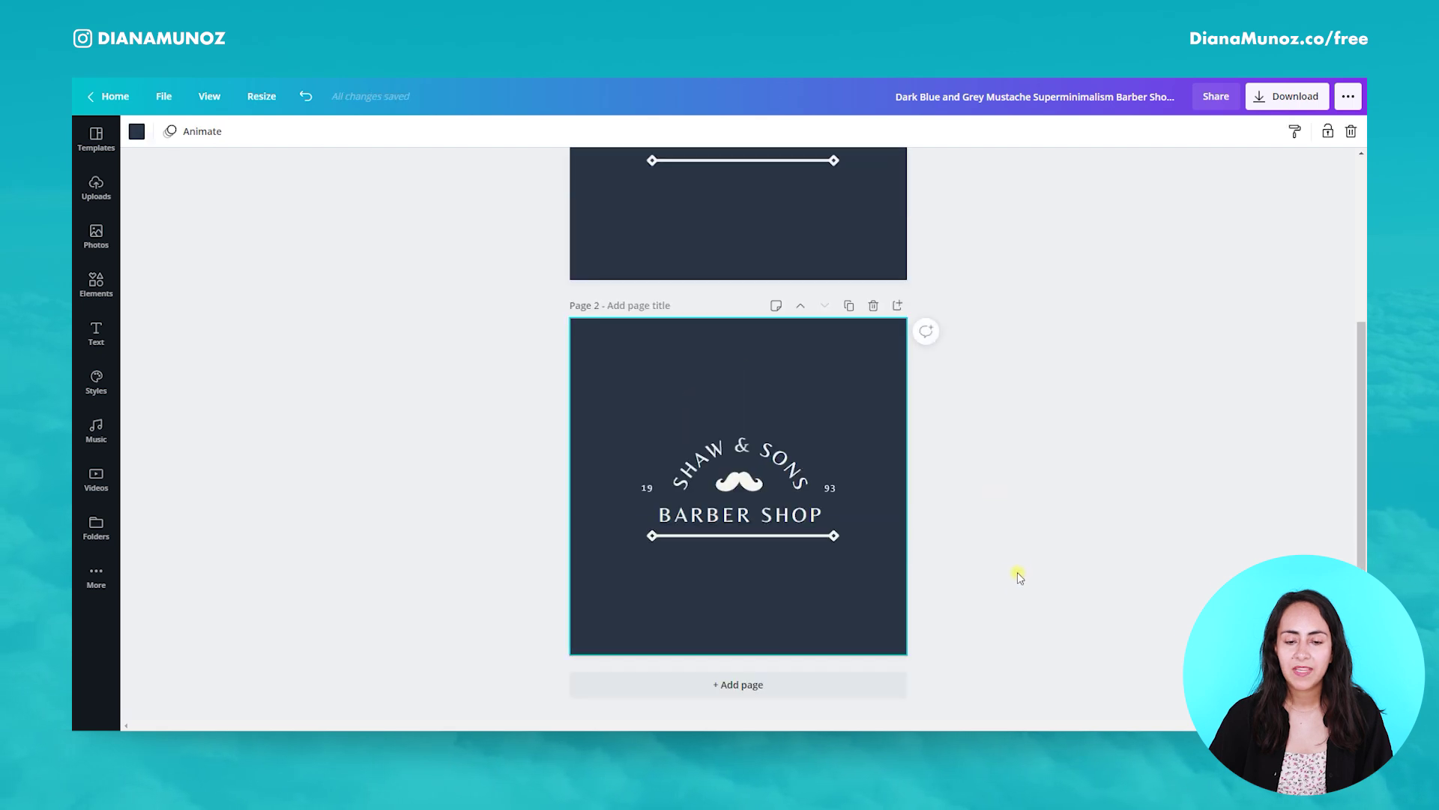
drag(839, 537, 869, 620)
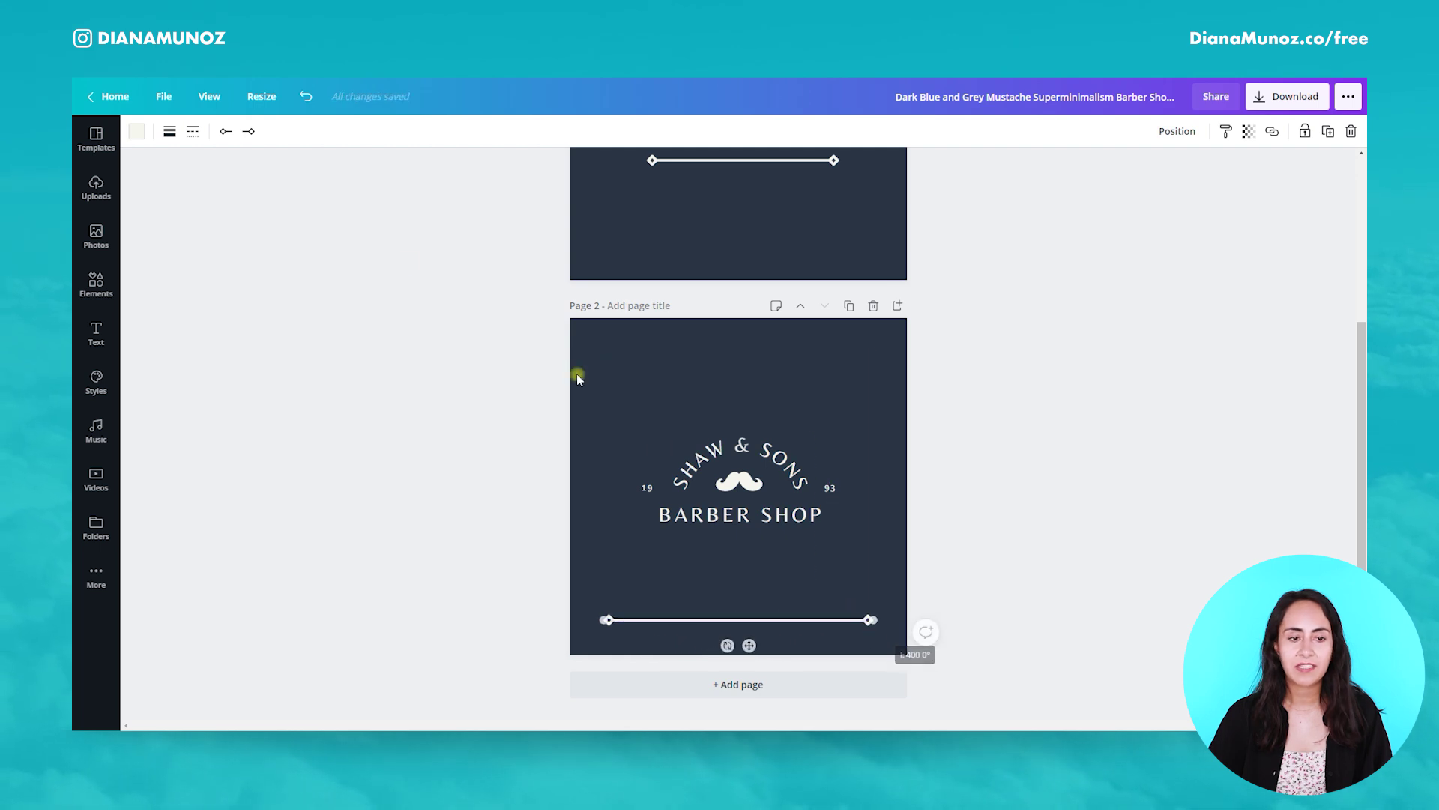
Remove both diamond line ends and make the bottom line dotted.
click(225, 132)
click(240, 172)
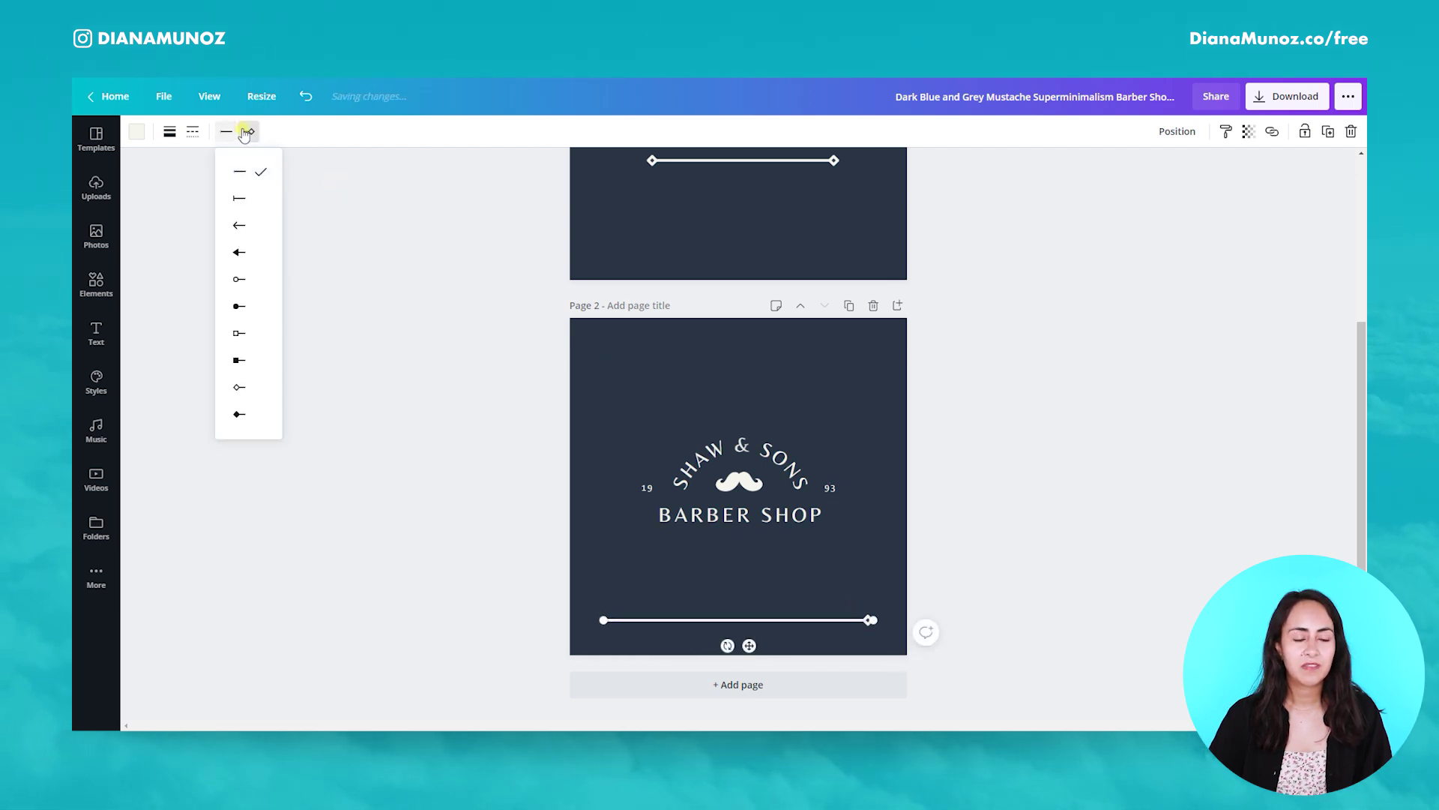
click(249, 132)
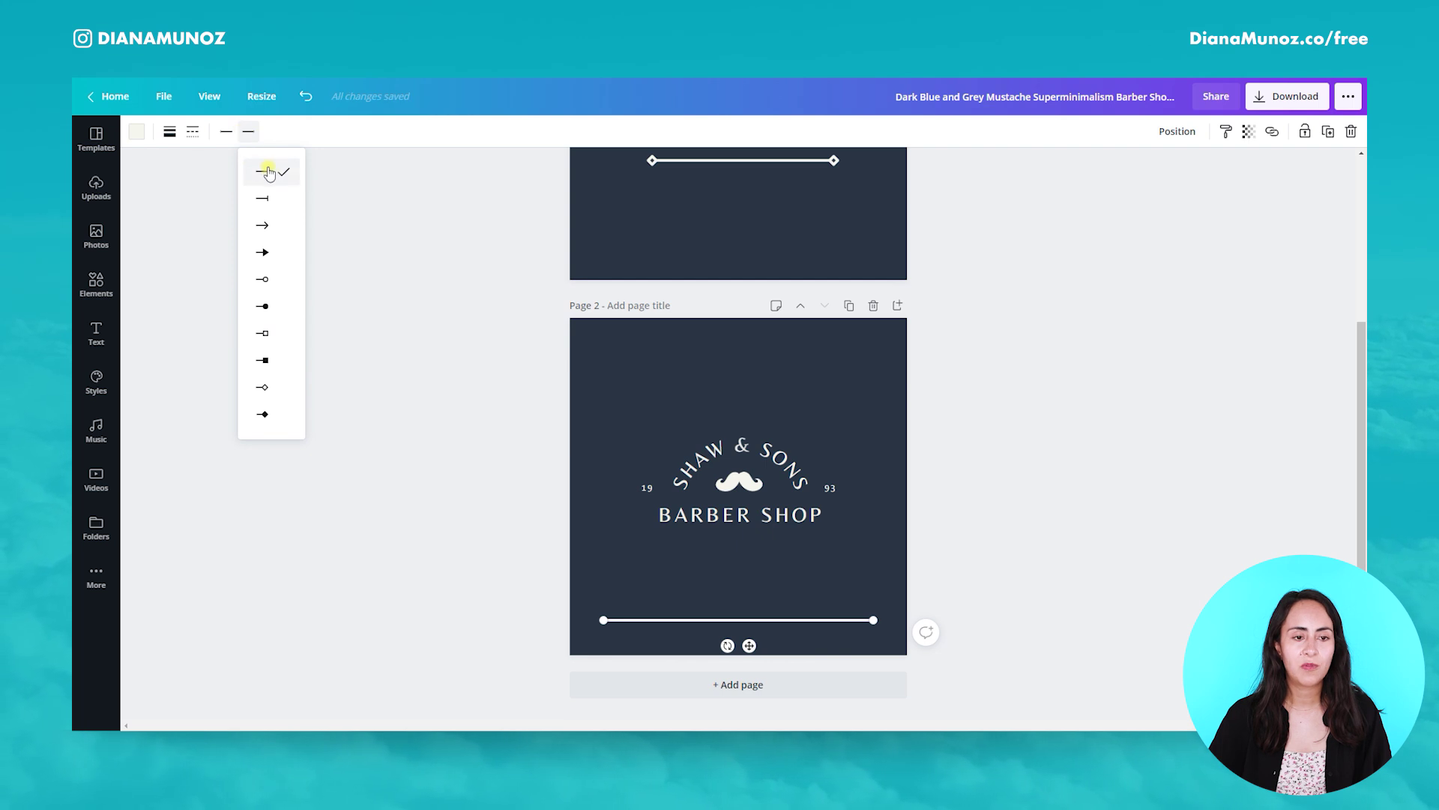
click(192, 133)
click(223, 258)
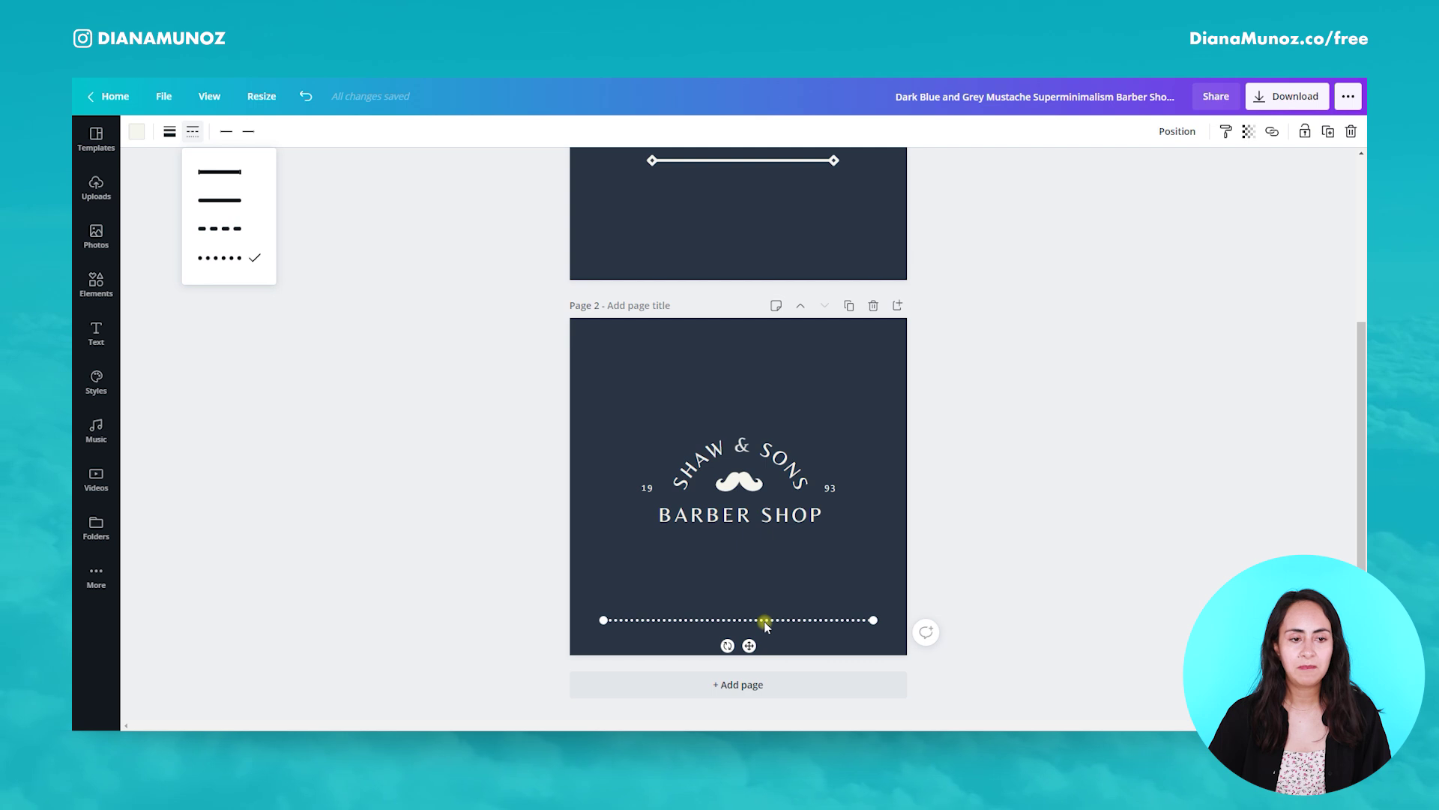
Alt-drag a copy of the dotted line to the top of page 2.
drag(764, 625, 768, 353)
click(1097, 553)
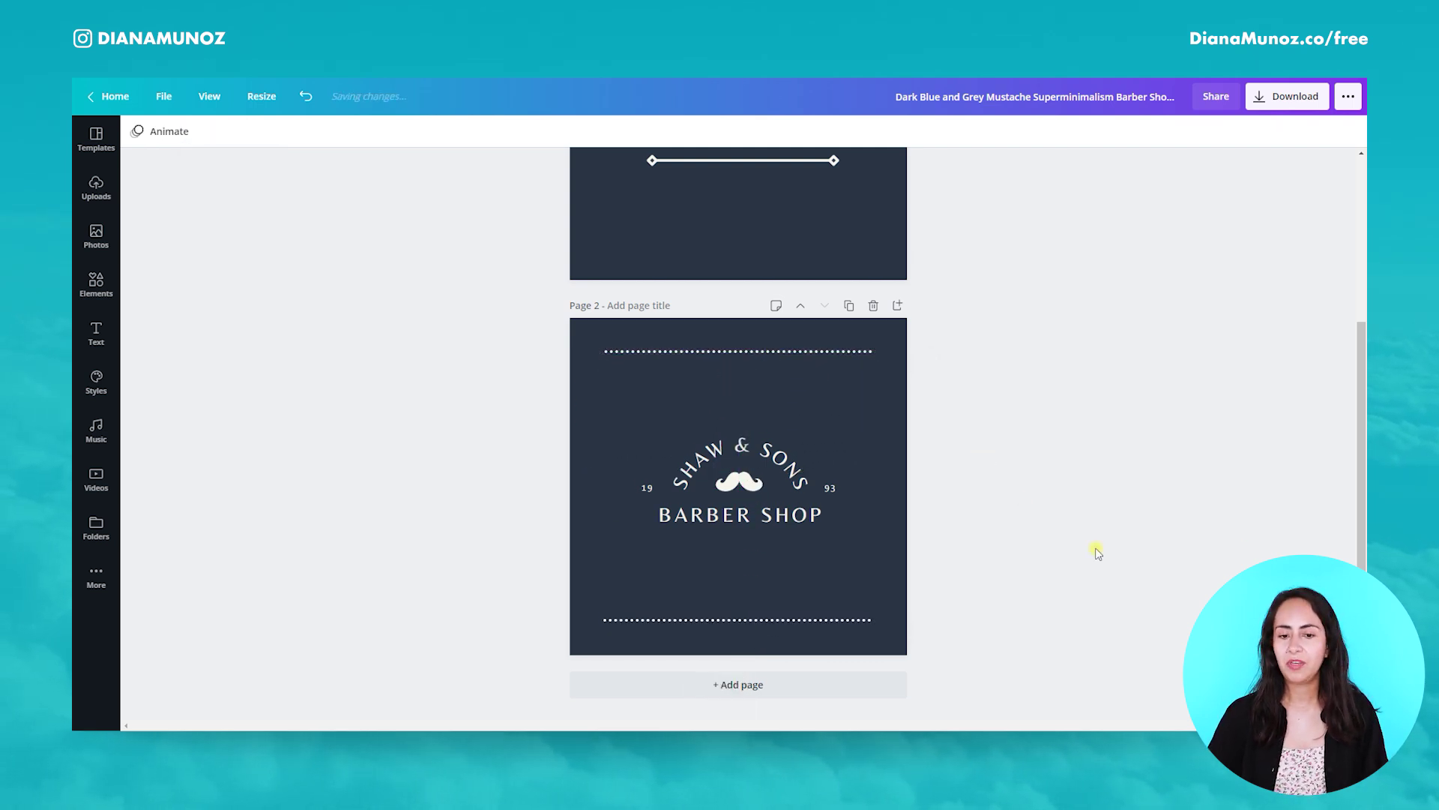
scroll(1346, 321, up, 4)
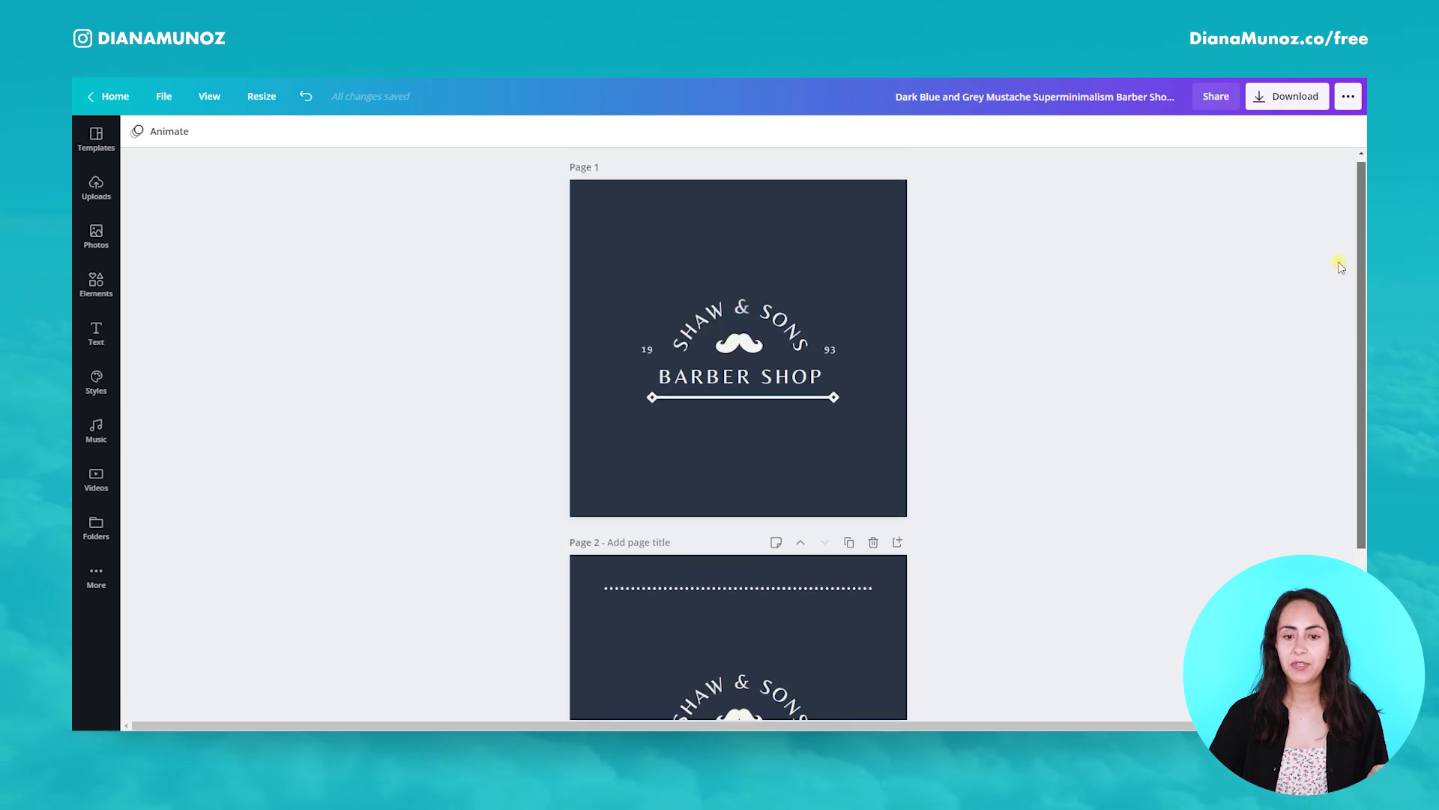
scroll(1339, 258, down, 4)
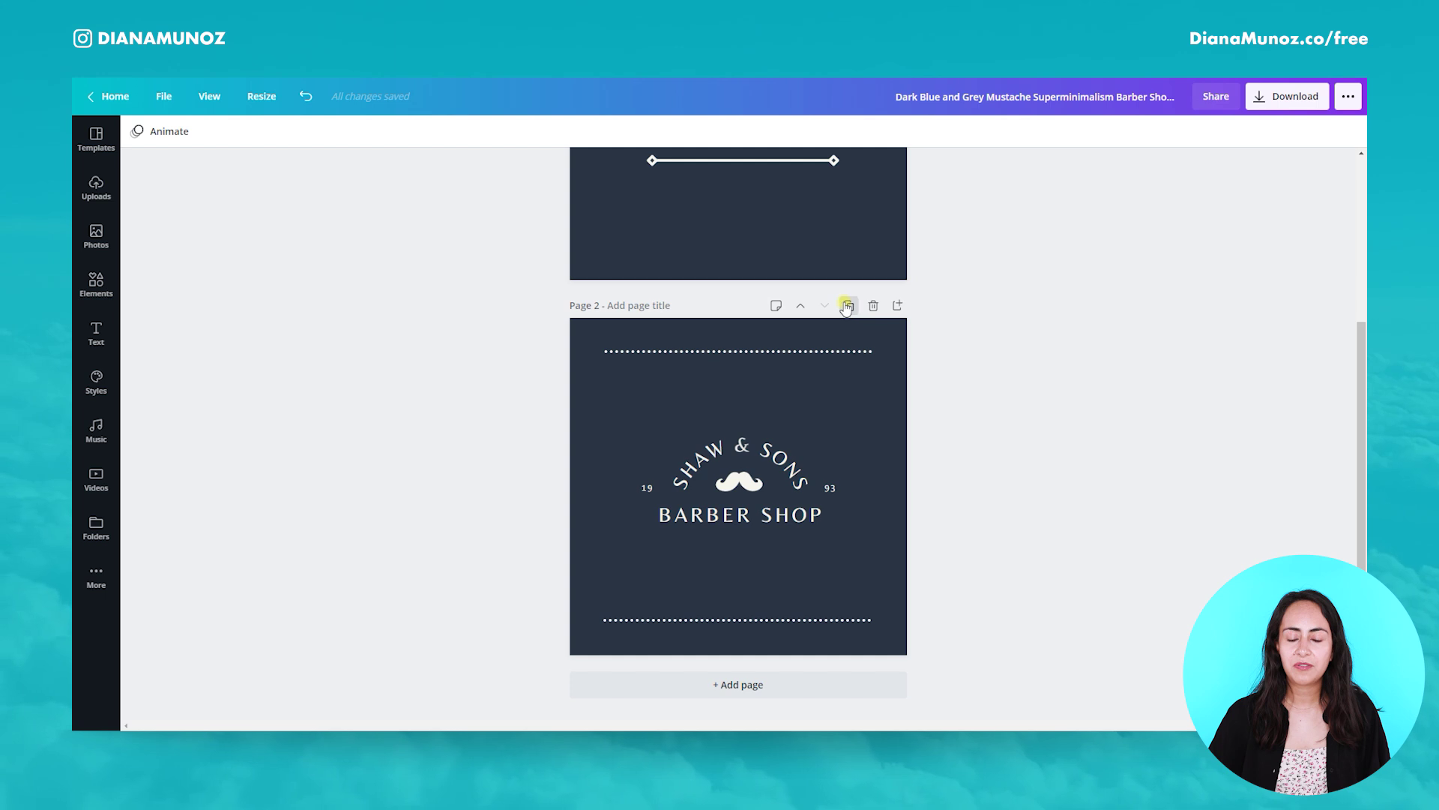
Duplicate page 2 and delete both dotted lines on the new page 3.
click(847, 306)
click(861, 346)
key(BackSpace)
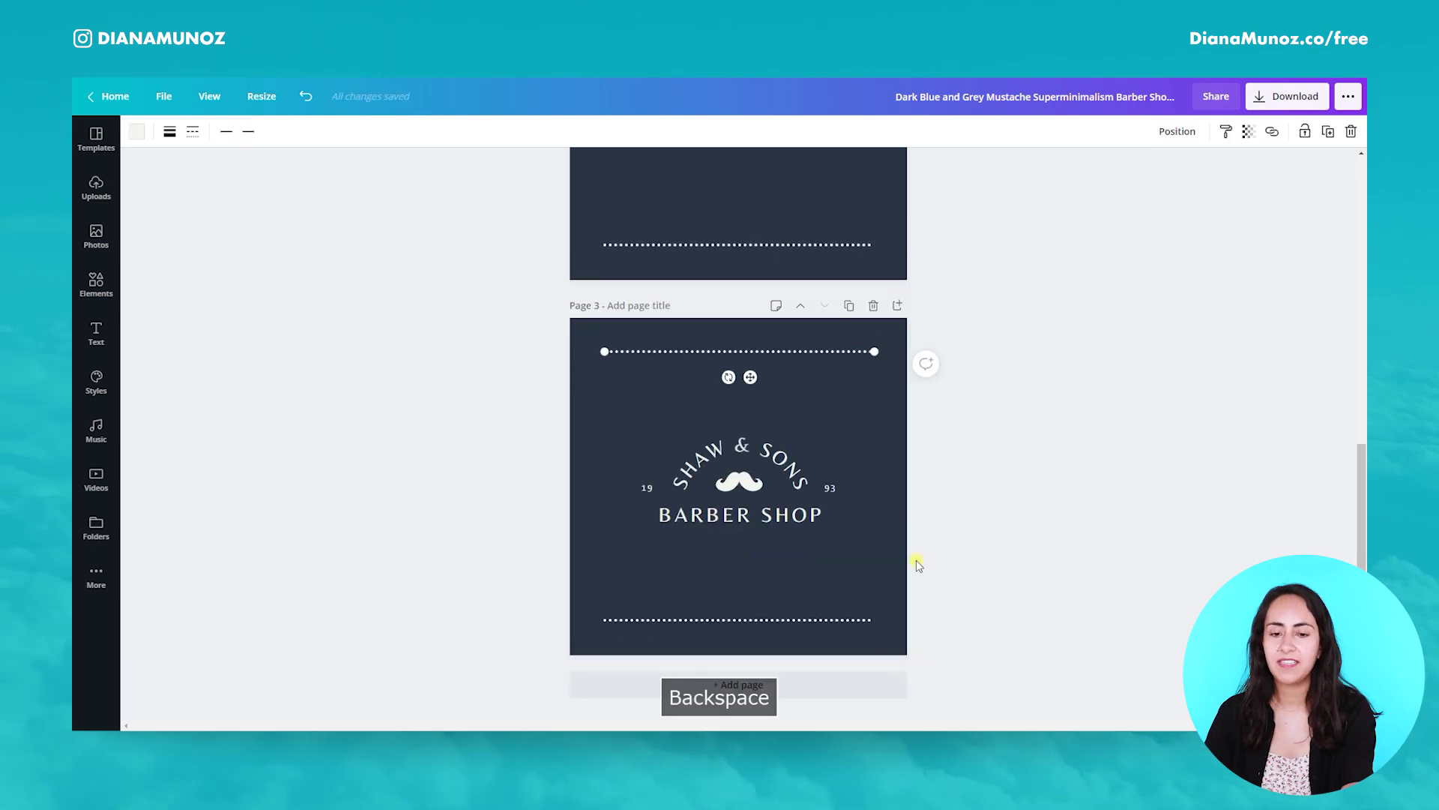
click(860, 620)
key(BackSpace)
Add an off-white line at weight 1 and move it near the top of page 3.
key(l)
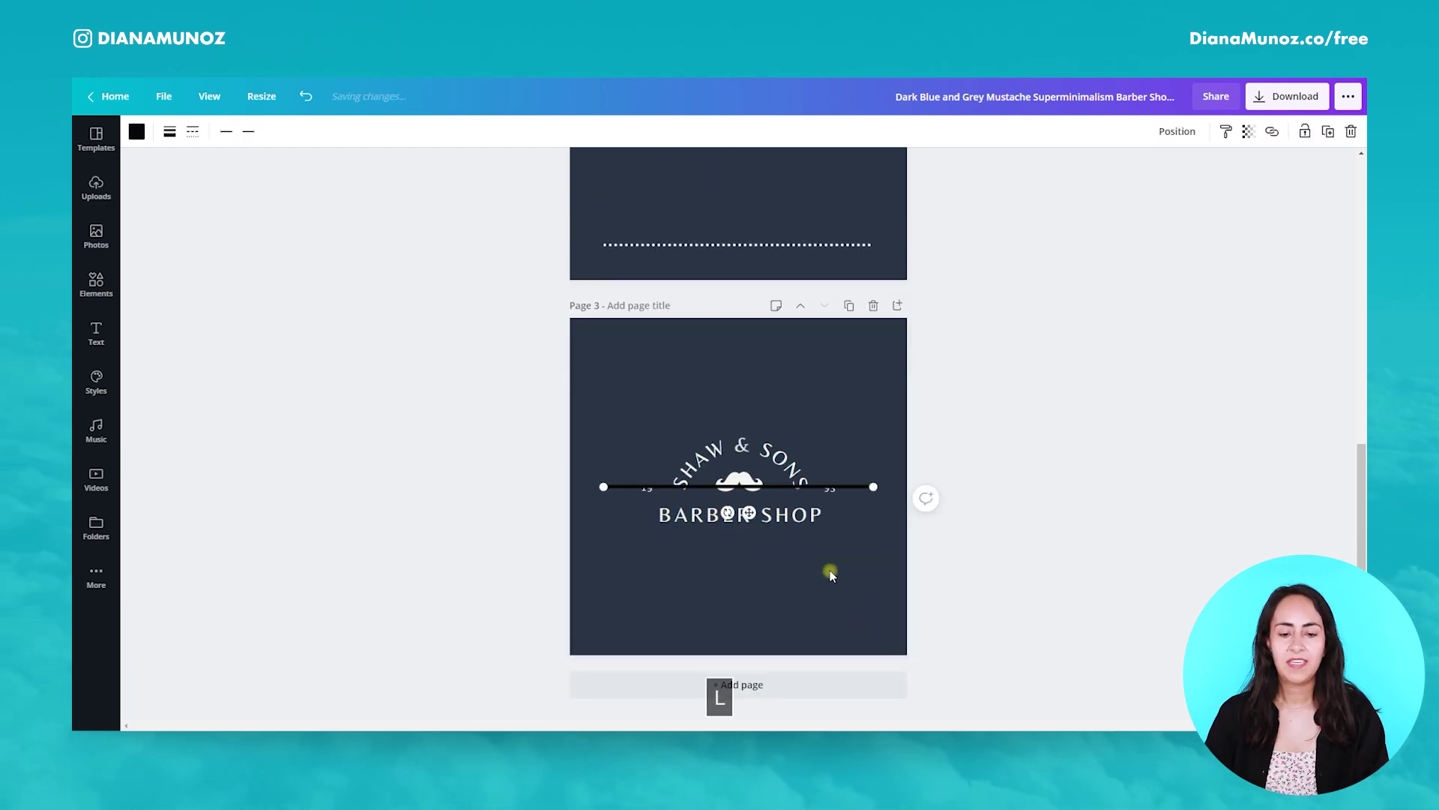
click(135, 131)
click(223, 266)
click(413, 133)
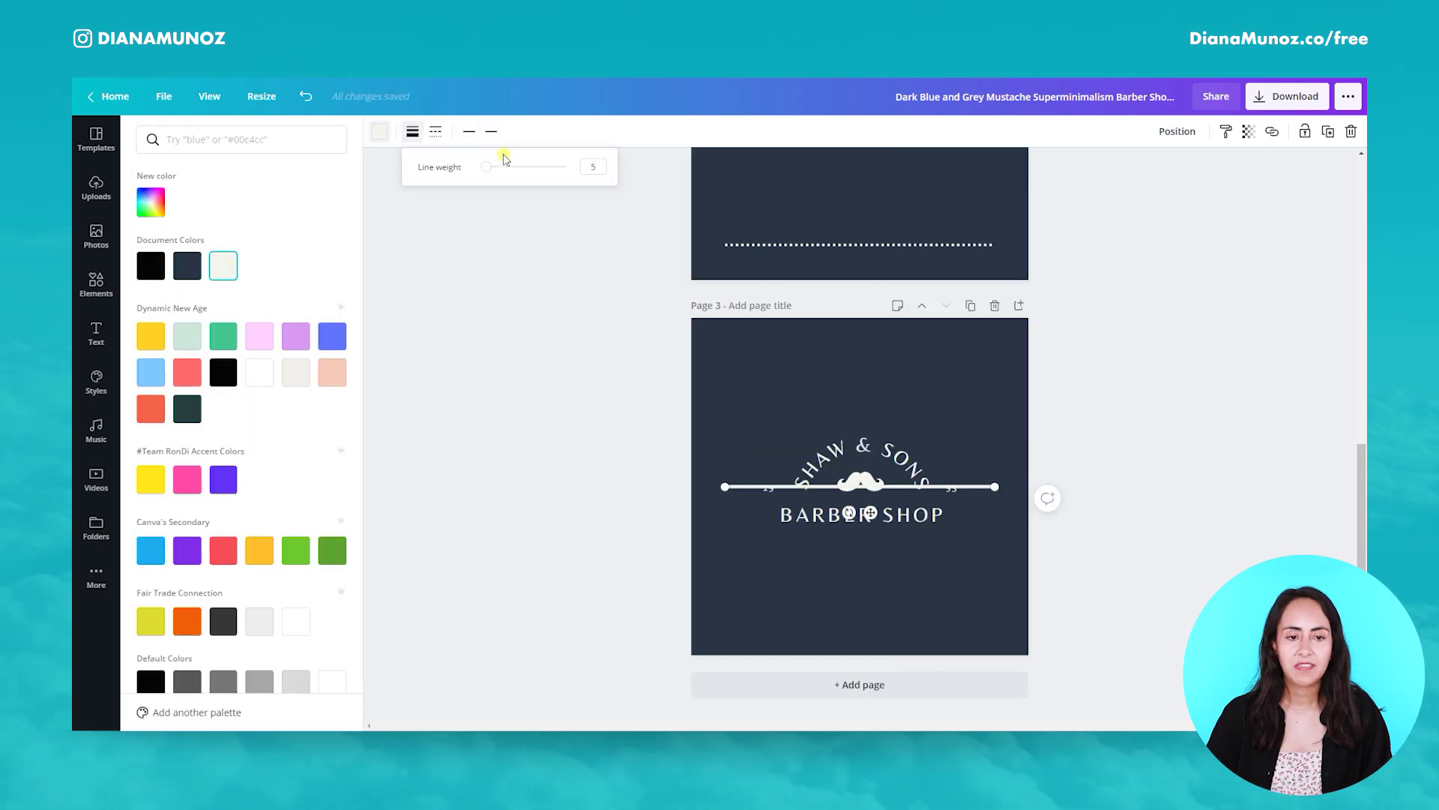
drag(487, 170, 464, 170)
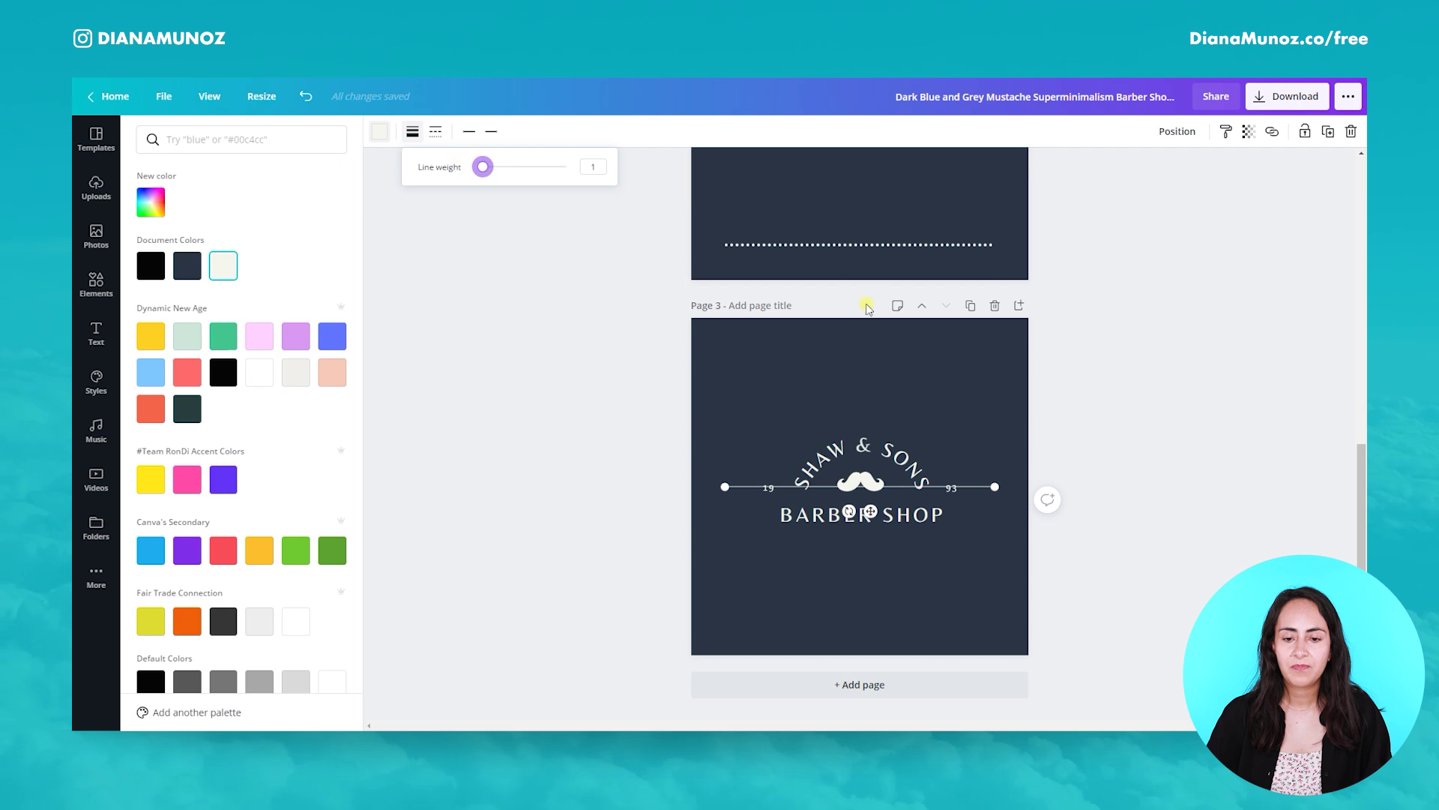
drag(870, 511, 871, 376)
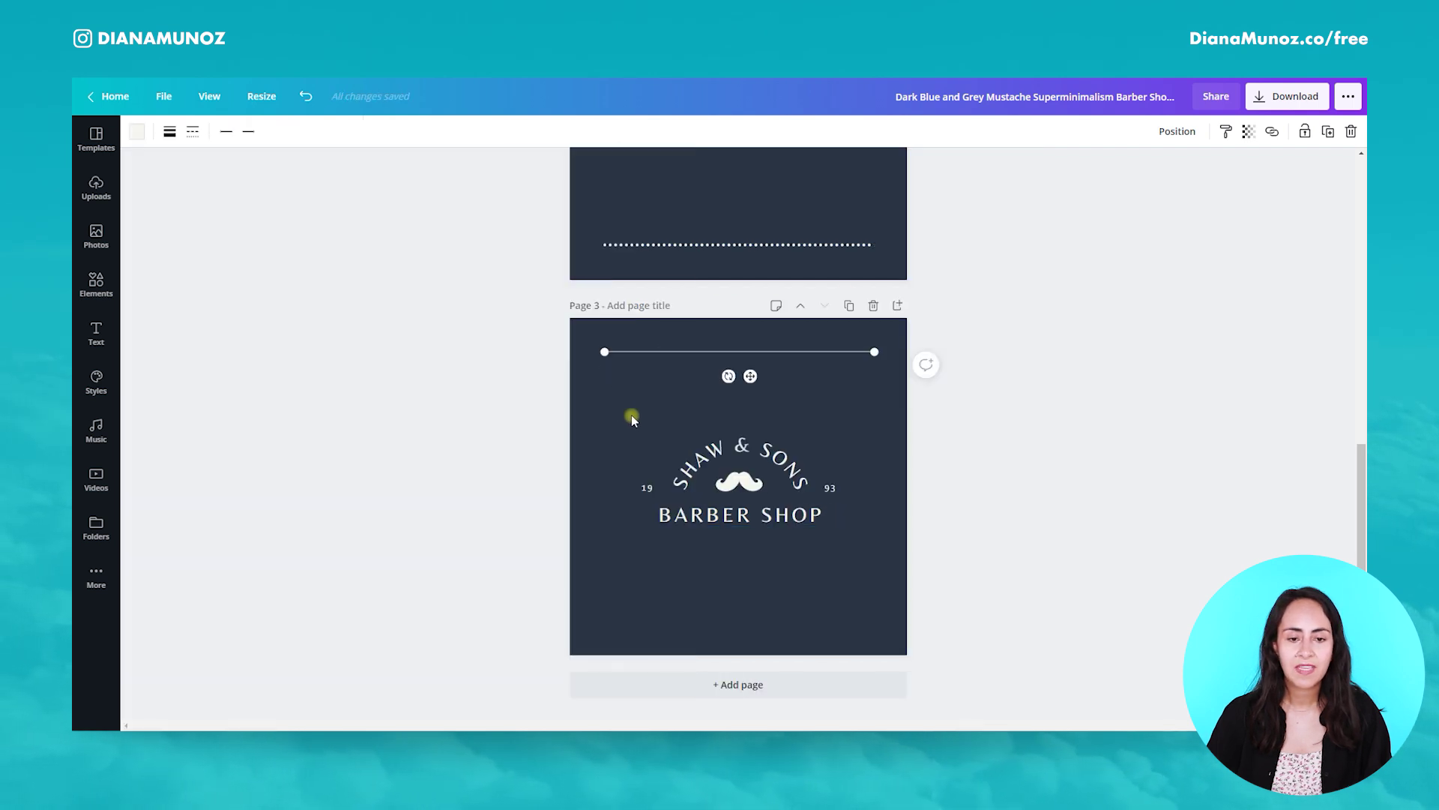
Give both ends of the thin cream line a circle end style.
click(226, 132)
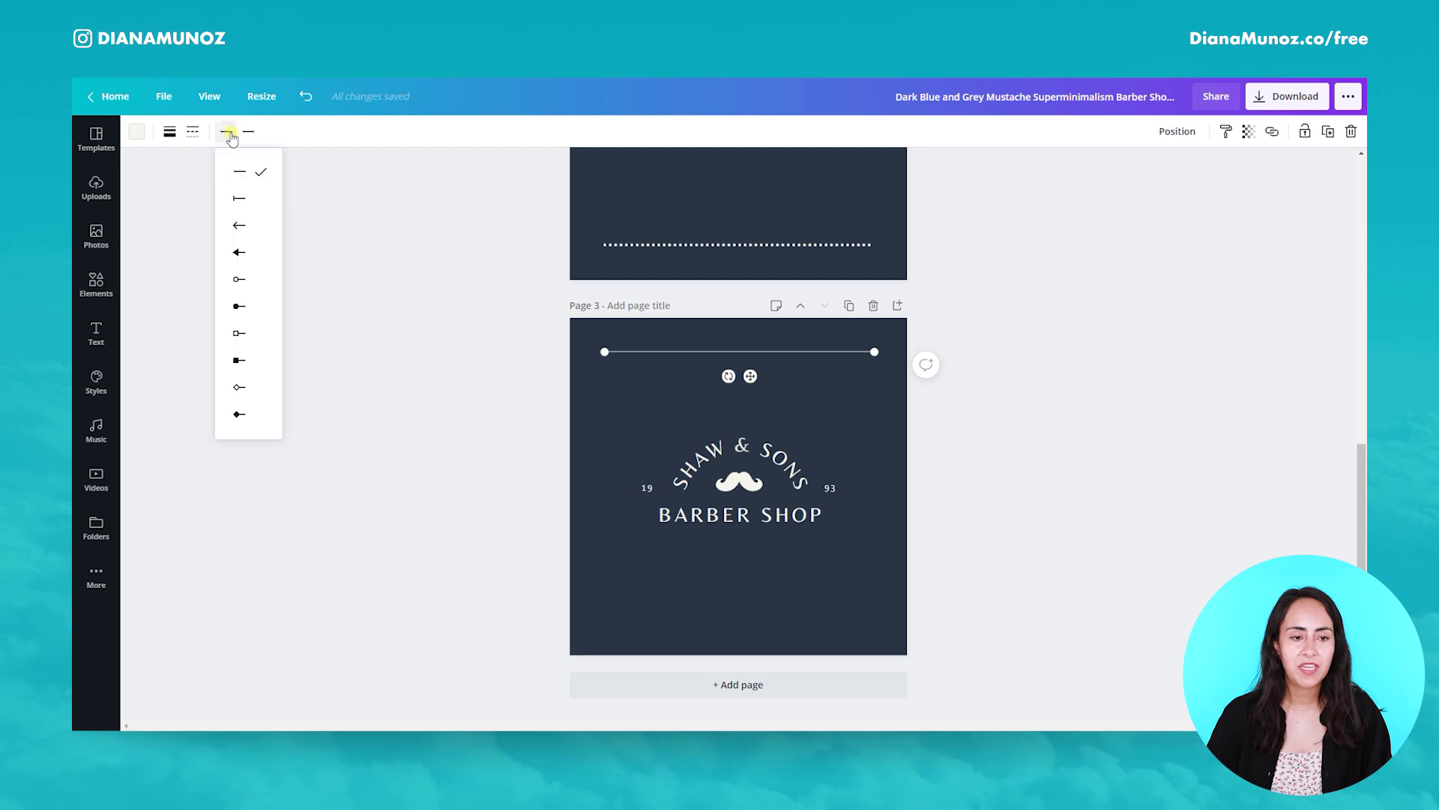
click(247, 225)
click(251, 280)
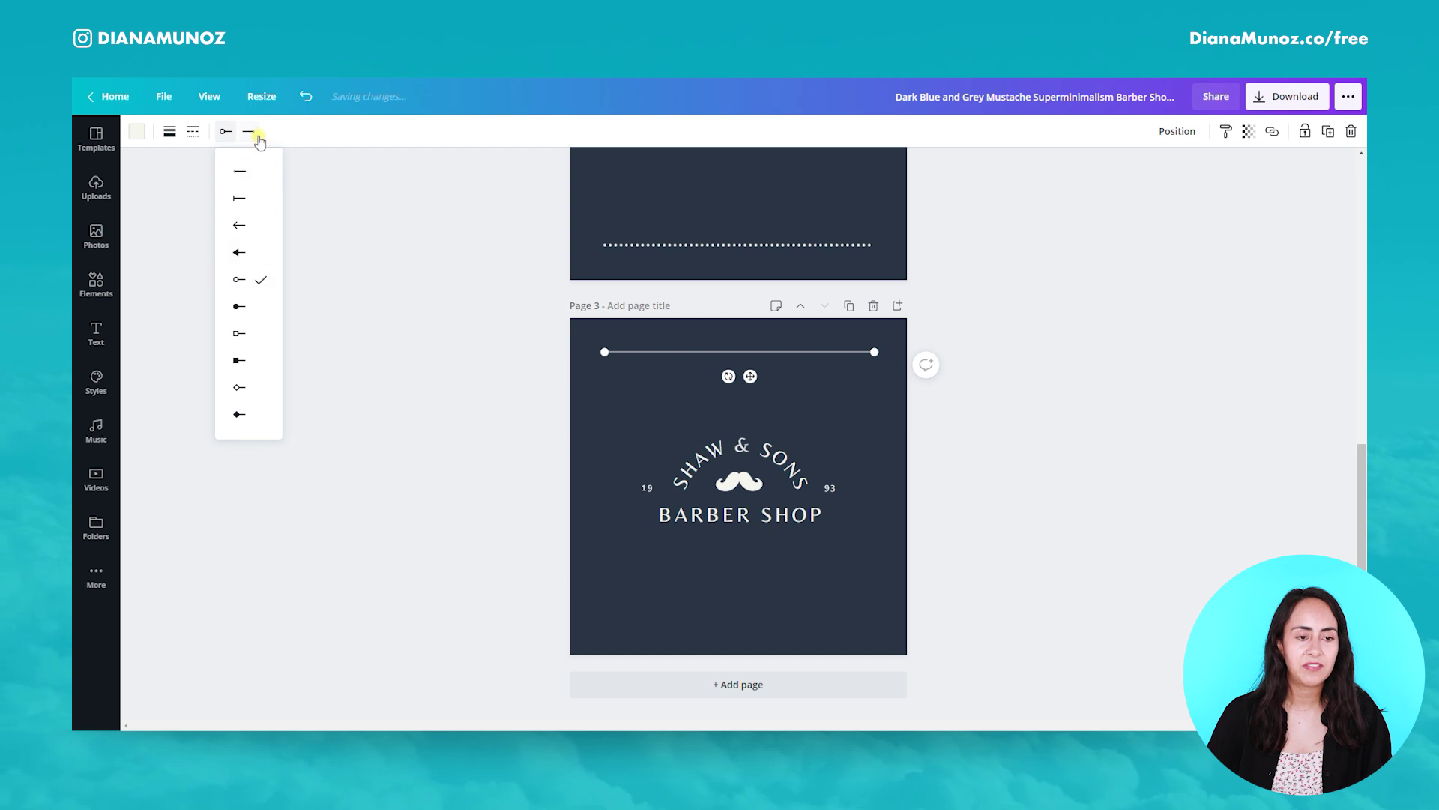
click(248, 132)
click(278, 283)
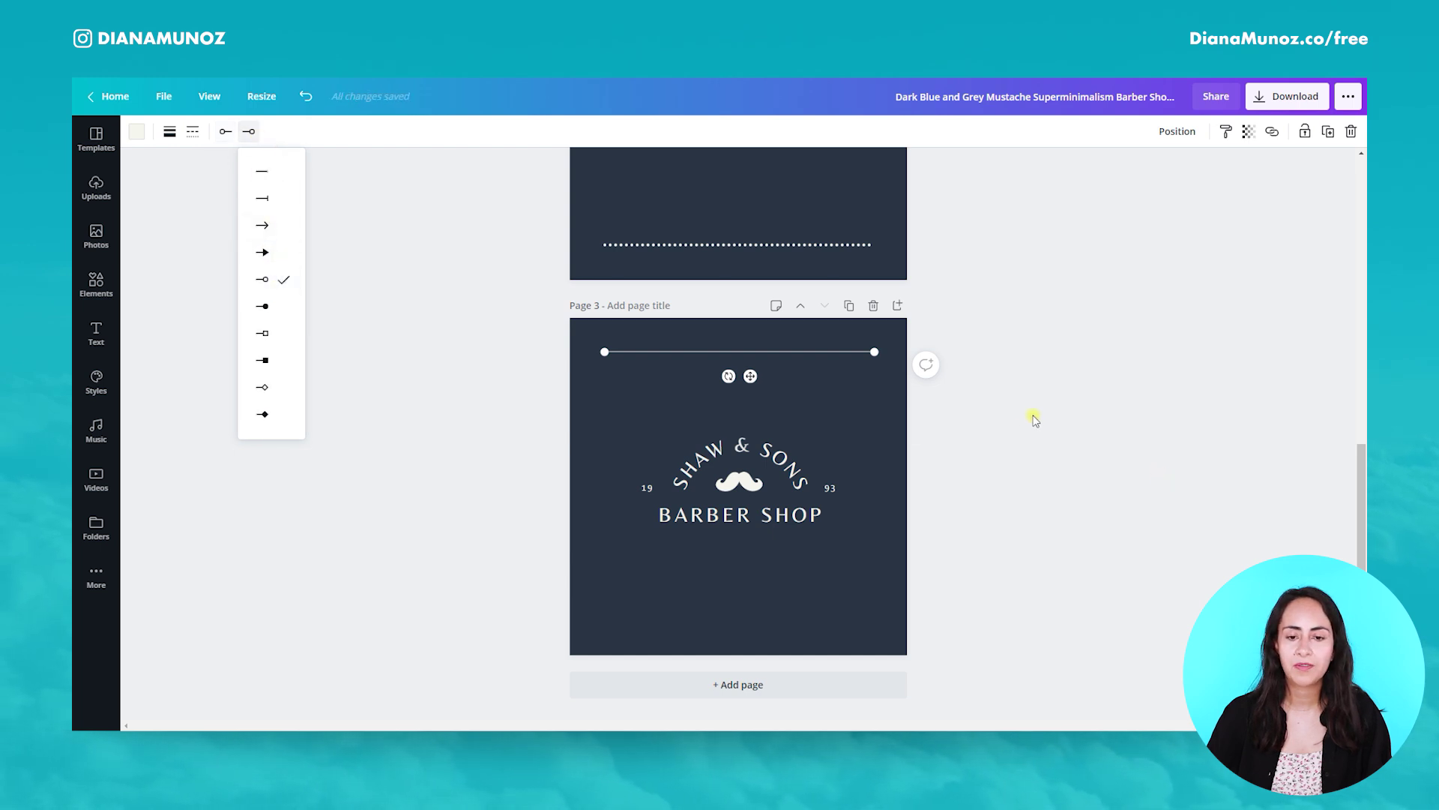
Place a copy of the circle-ended line at the bottom of page 3.
drag(750, 376, 797, 646)
click(1021, 591)
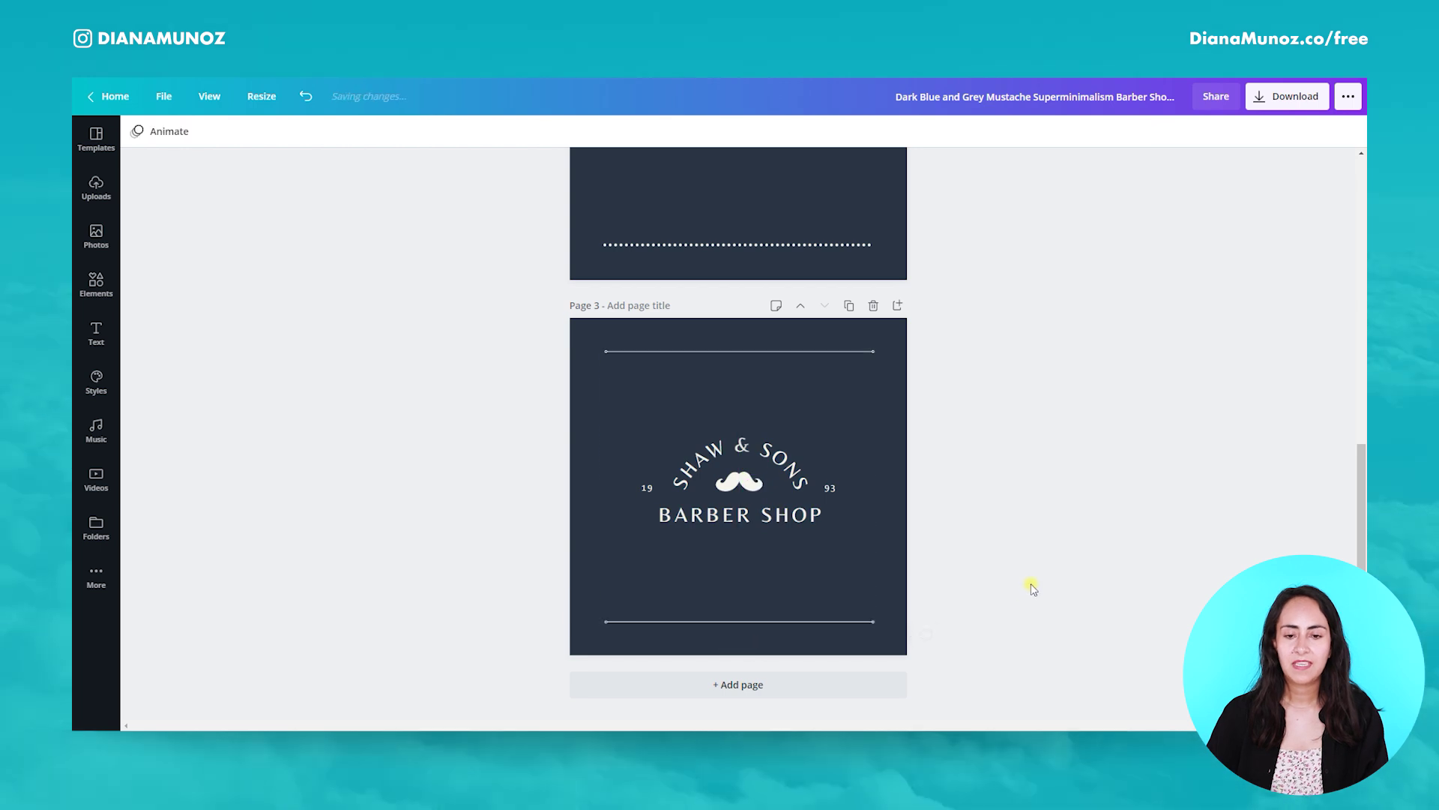
mouse_move(1363, 543)
mouse_down()
mouse_move(1302, 241)
mouse_move(1327, 398)
mouse_move(1363, 494)
mouse_move(1363, 557)
mouse_up()
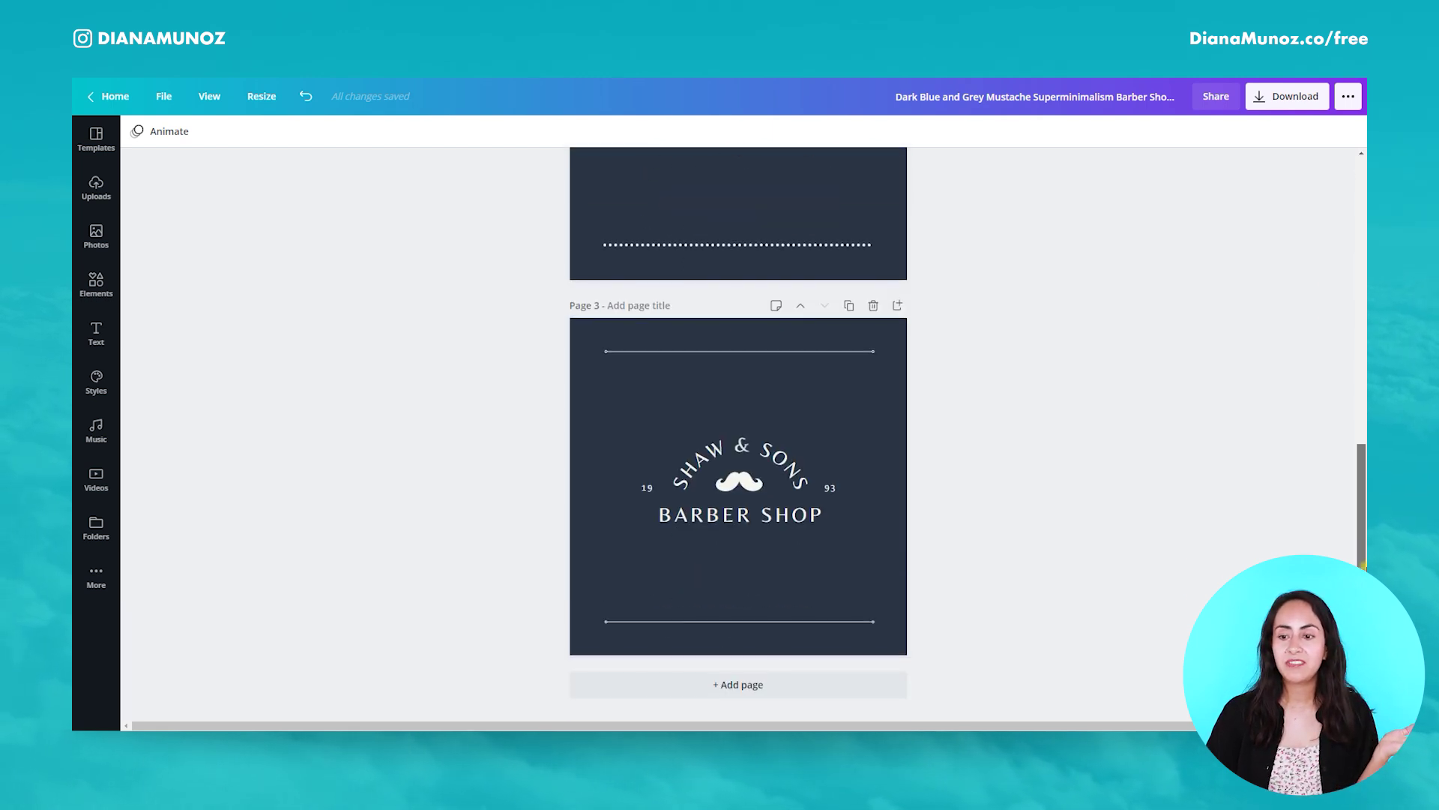